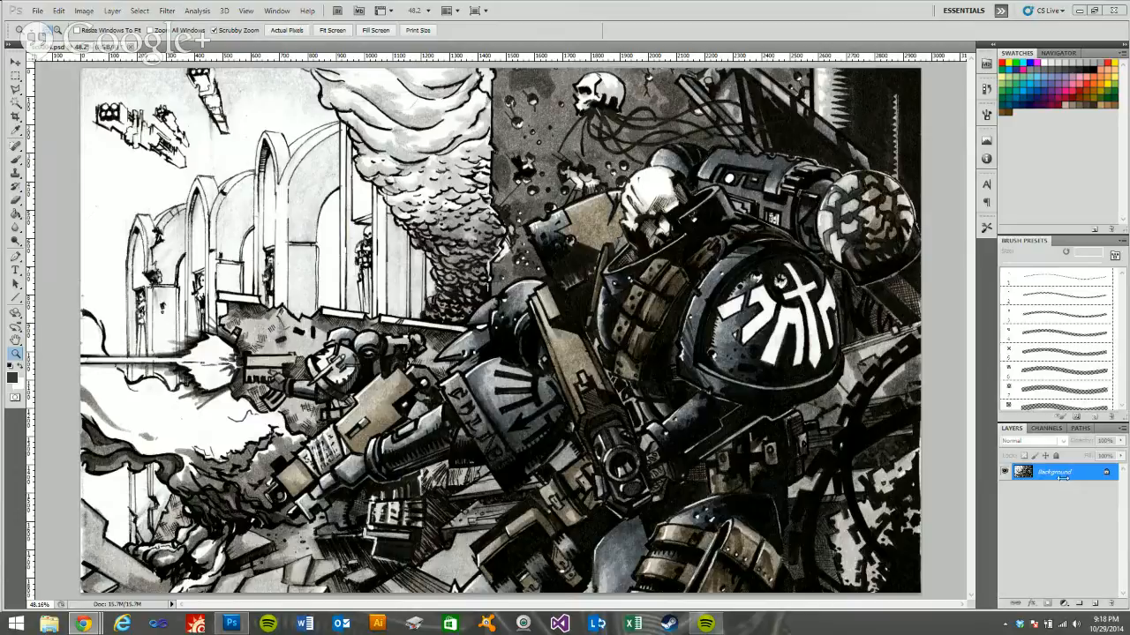
# Step: Duplicate the Background layer under its default copy name
pyautogui.rightClick(1057, 476)
pyautogui.click(1046, 504)
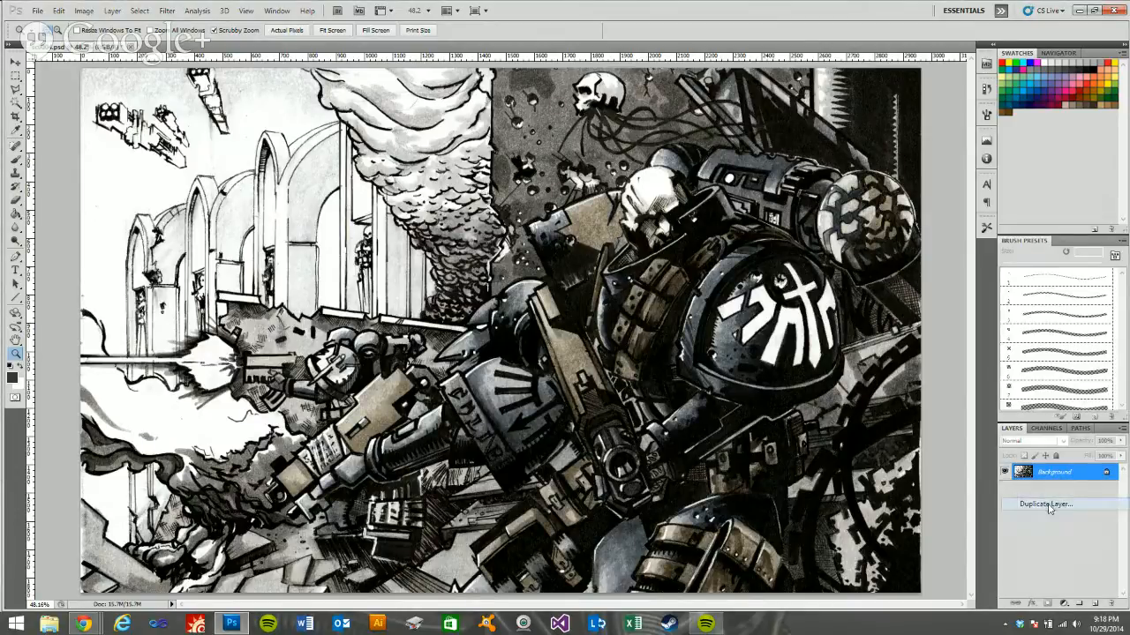
pyautogui.click(666, 196)
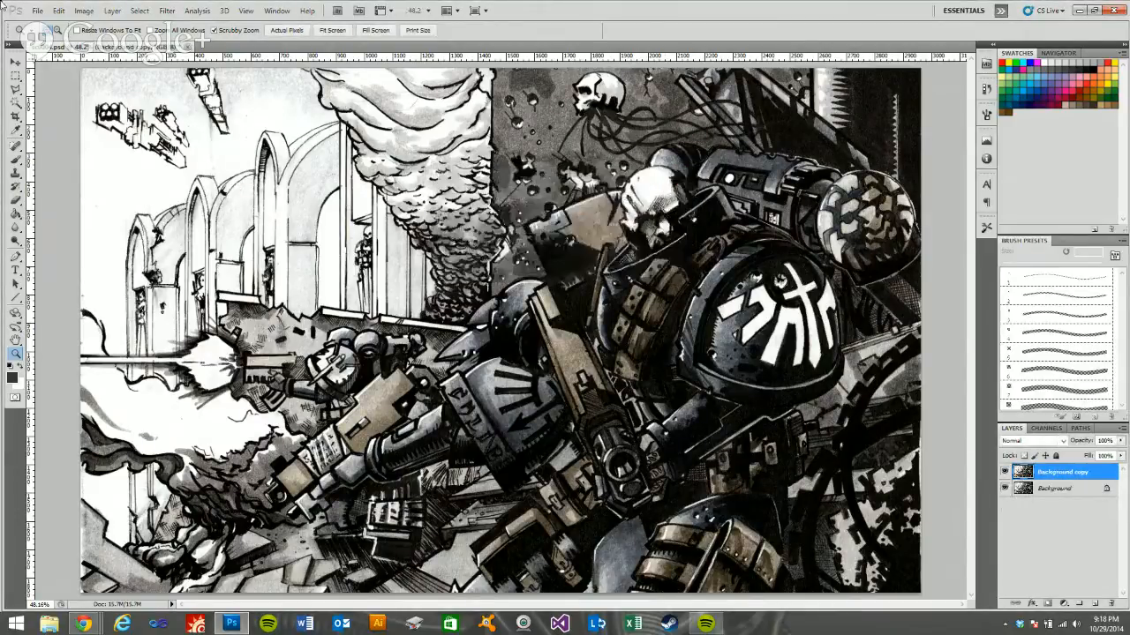
# Step: Desaturate the Background copy layer to remove all colour from it
pyautogui.click(85, 13)
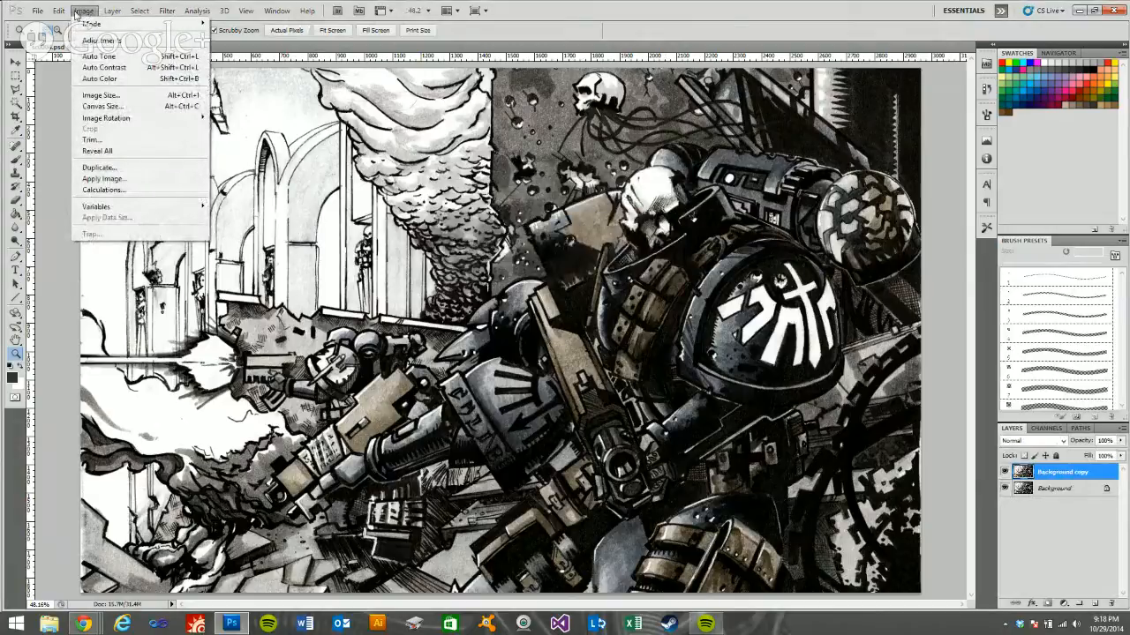
pyautogui.click(51, 13)
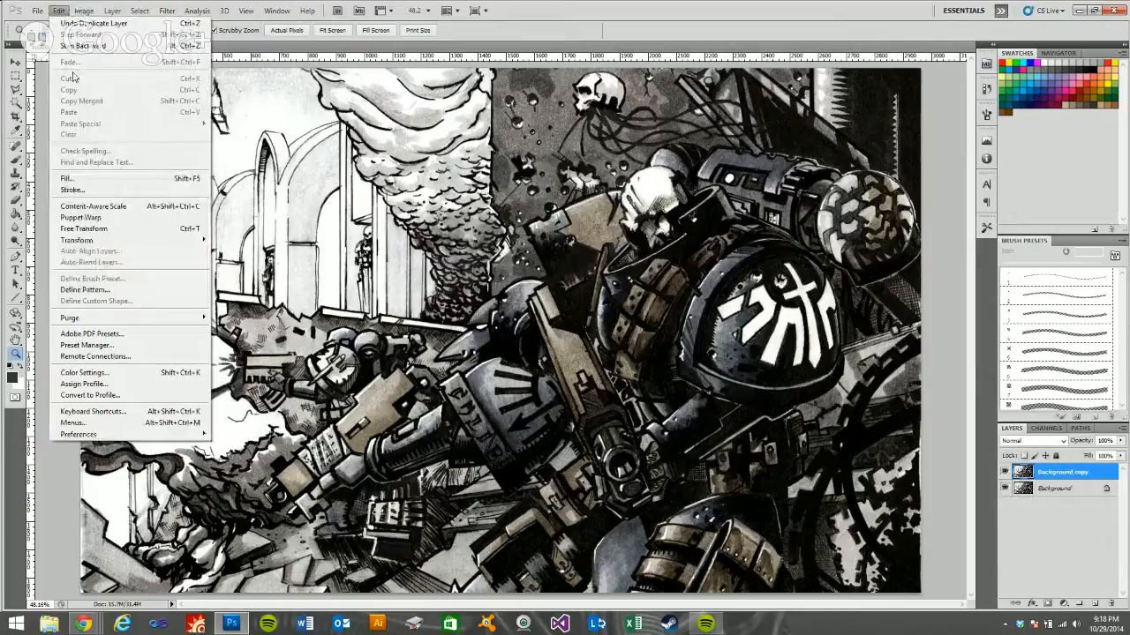
pyautogui.moveTo(84, 14)
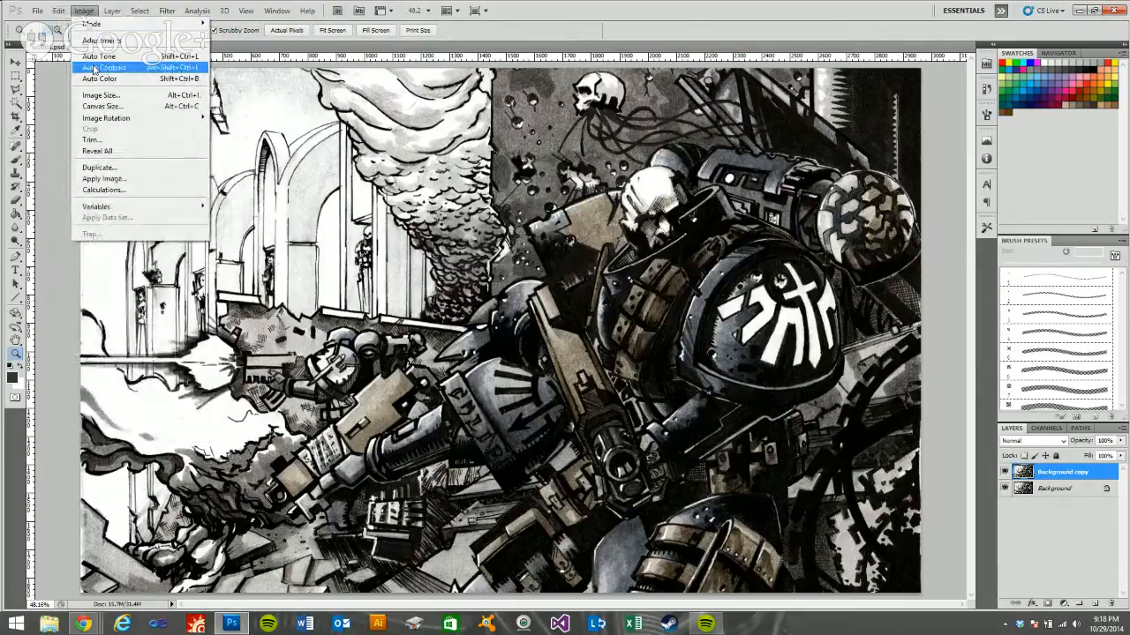
pyautogui.moveTo(101, 41)
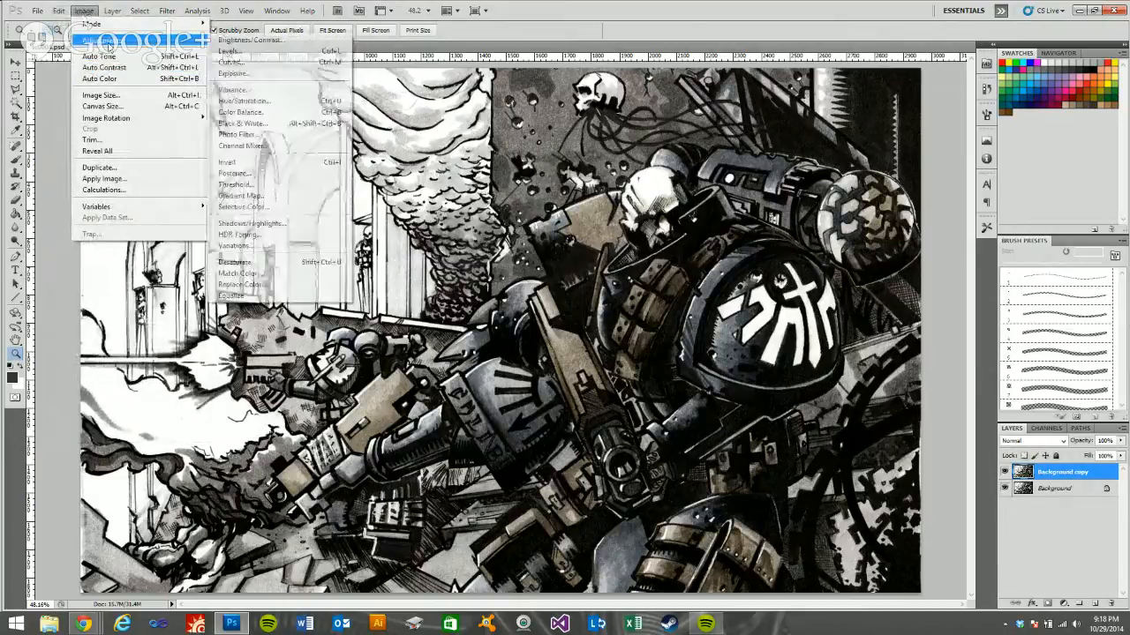
pyautogui.click(260, 262)
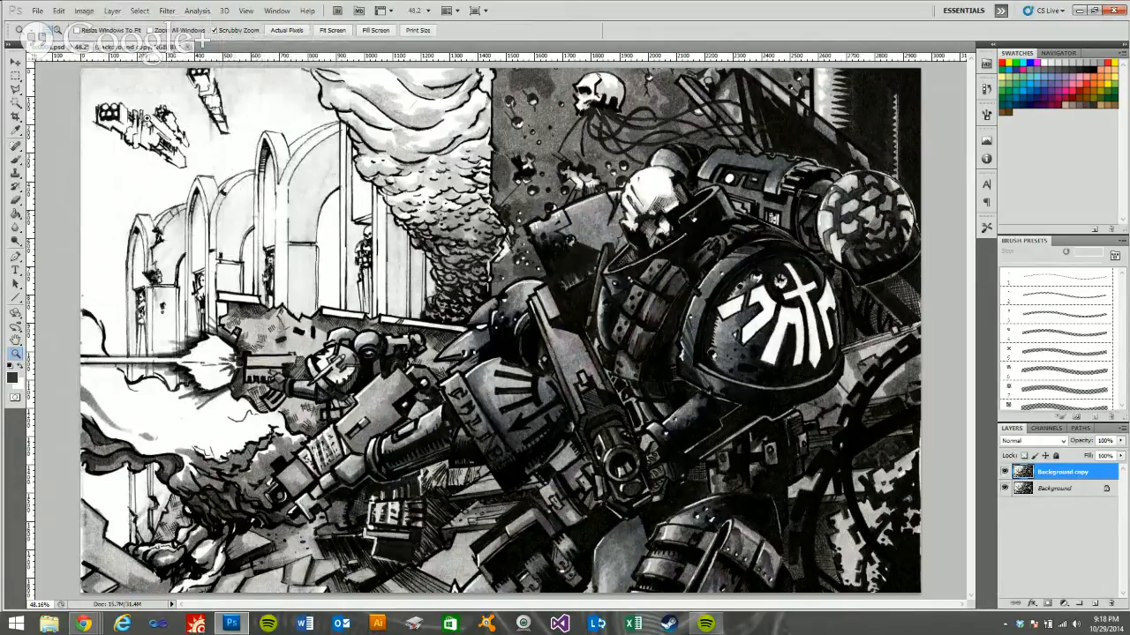
# Step: Select the artwork's dark tones with Color Range, sampling the black shadow on the large shoulder pad with Fuzziness 76
pyautogui.click(139, 11)
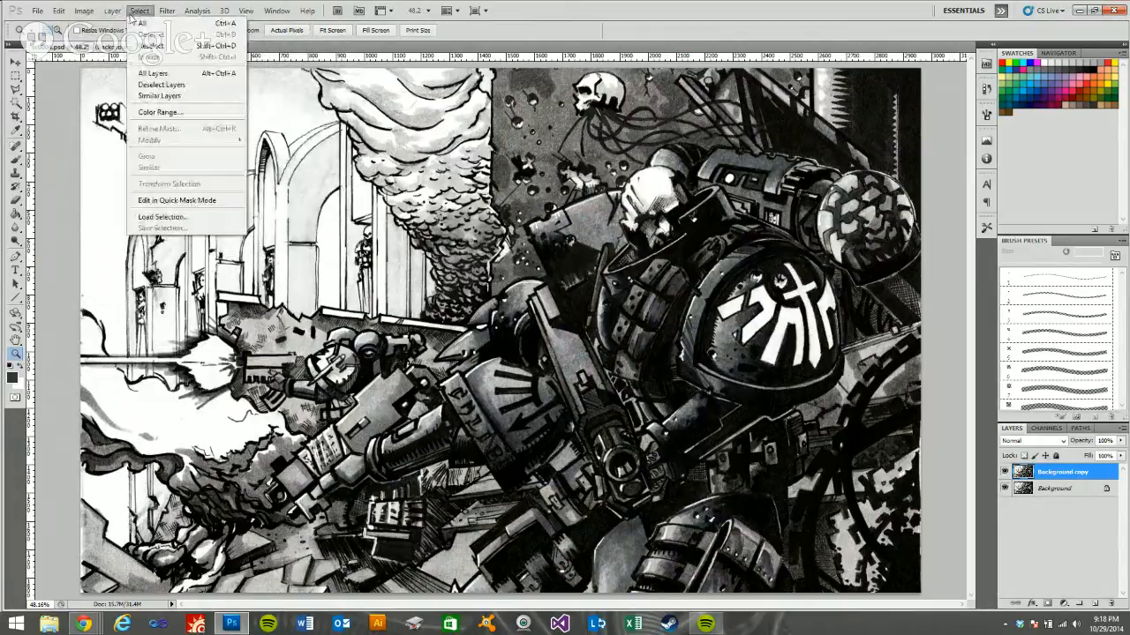
pyautogui.click(148, 115)
pyautogui.moveTo(533, 151); pyautogui.dragTo(384, 120)
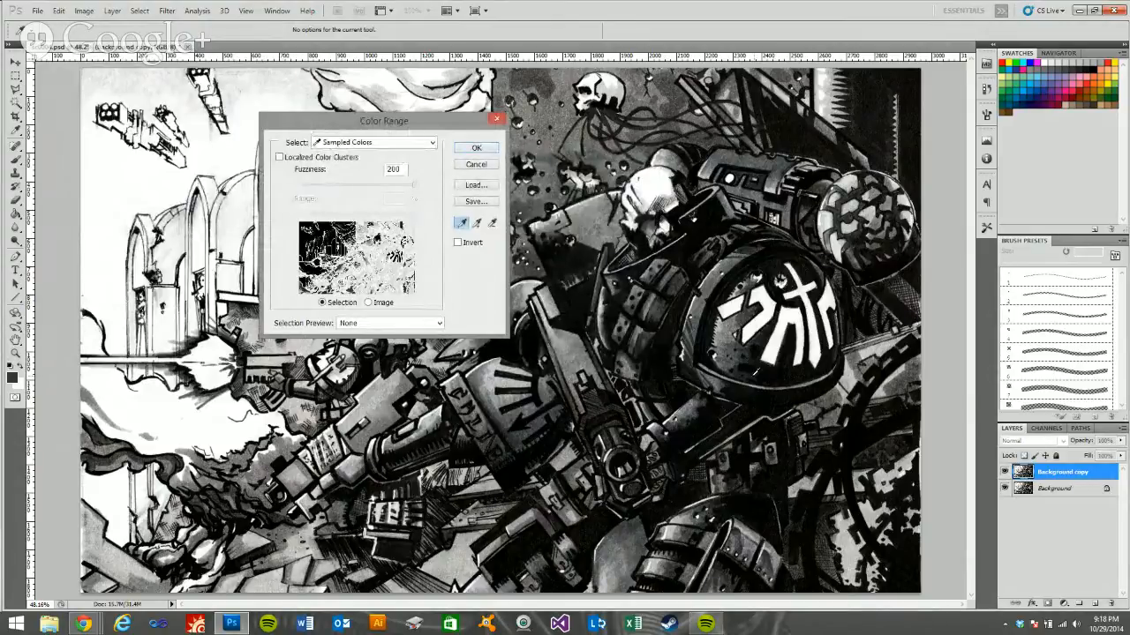
pyautogui.click(754, 375)
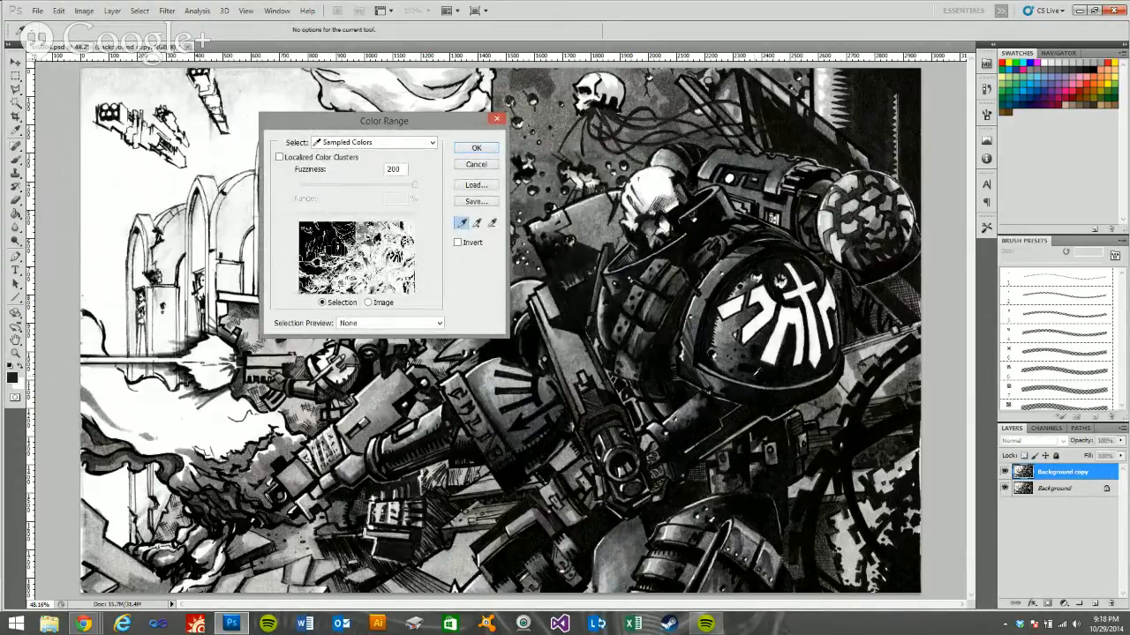
pyautogui.moveTo(415, 184); pyautogui.dragTo(342, 184)
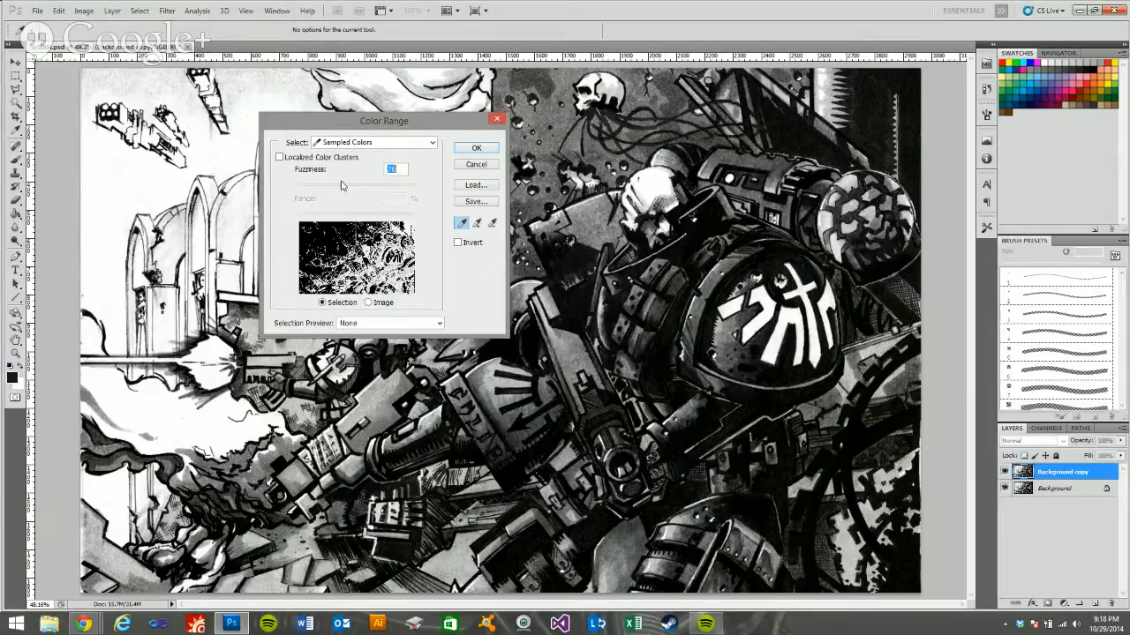
pyautogui.click(477, 148)
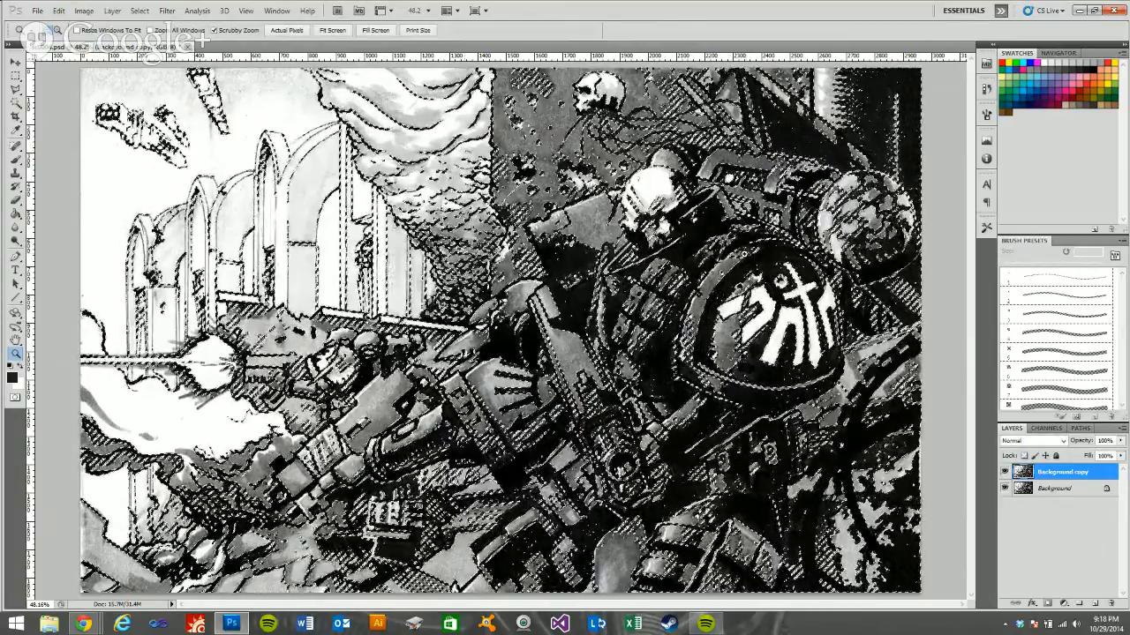
# Step: Fill the selected dark areas on a new layer with the custom dot pattern in Normal mode, and clear the selection
pyautogui.click(1004, 472)
pyautogui.click(1004, 472)
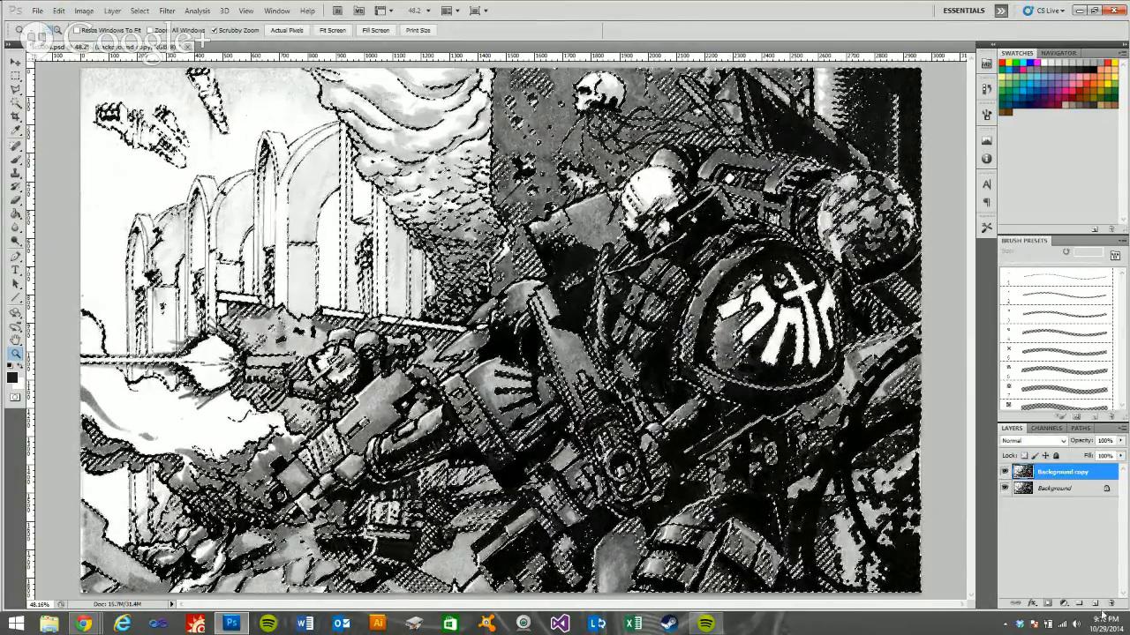
pyautogui.click(1094, 603)
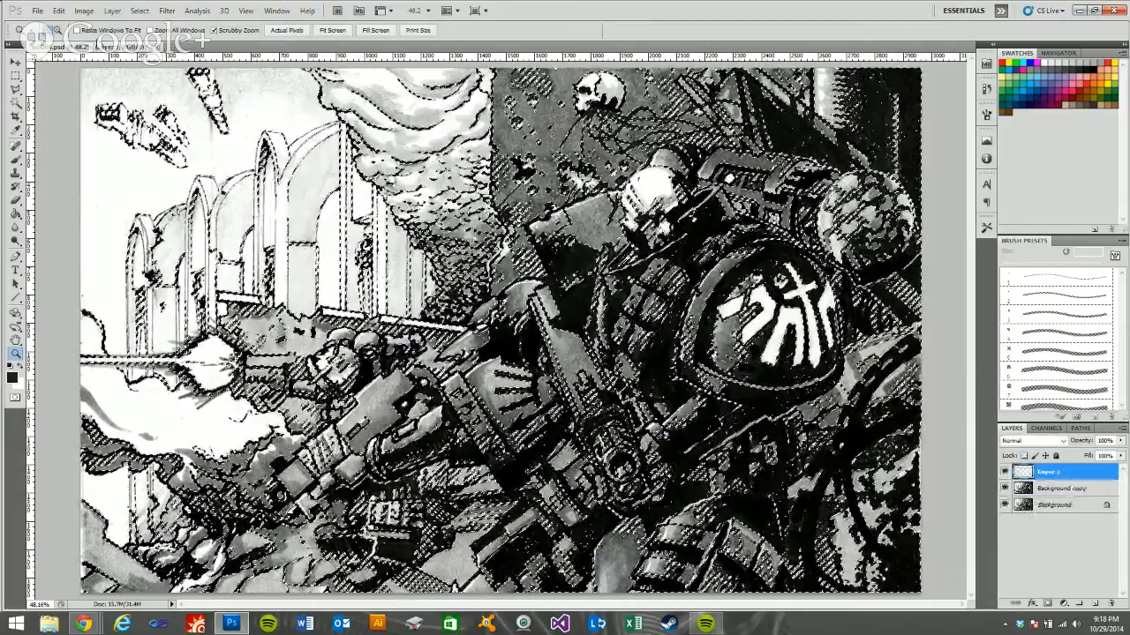
pyautogui.click(58, 11)
pyautogui.click(80, 181)
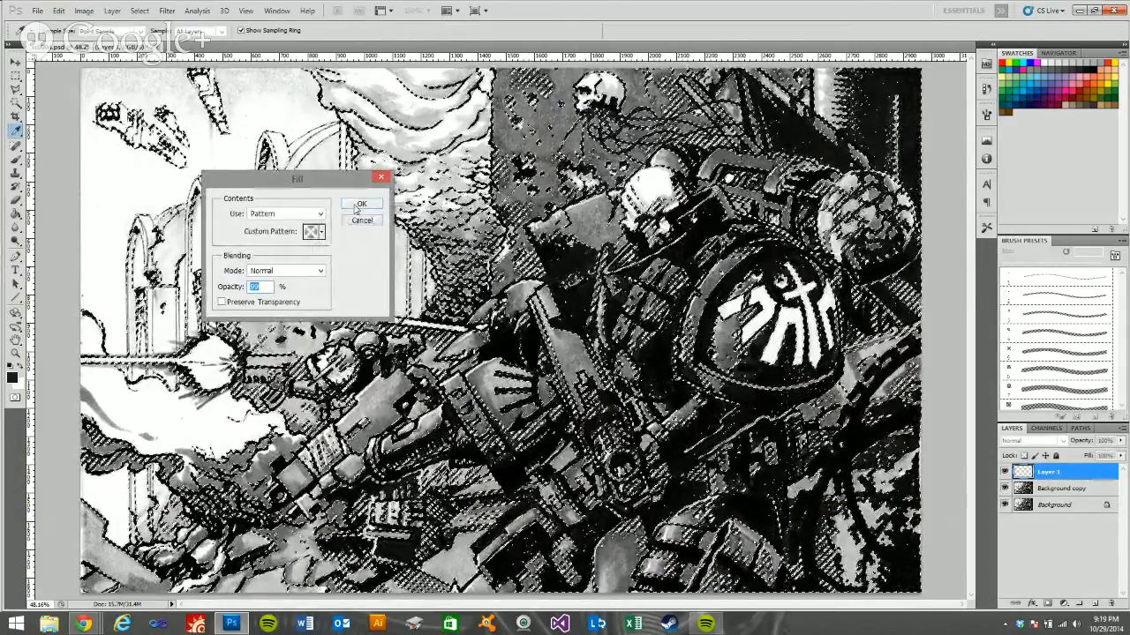
pyautogui.click(361, 205)
pyautogui.press('z')
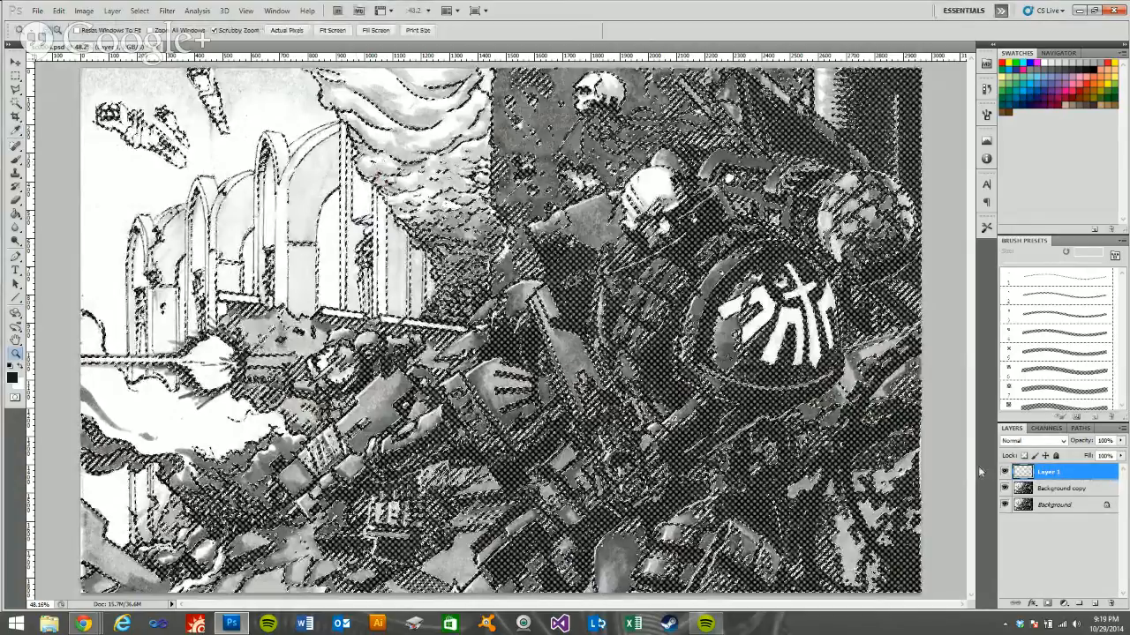
pyautogui.hotkey('ctrl', 'd')
pyautogui.press('m')
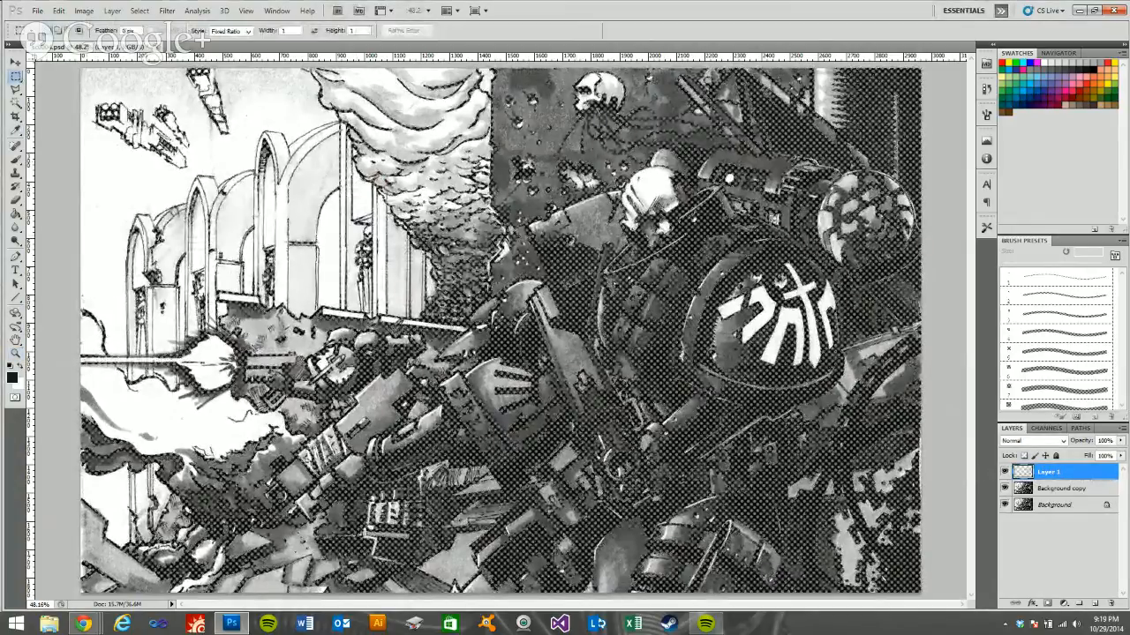
# Step: Hide the Background copy layer and set the pattern layer's blend mode to Color Burn
pyautogui.click(1004, 488)
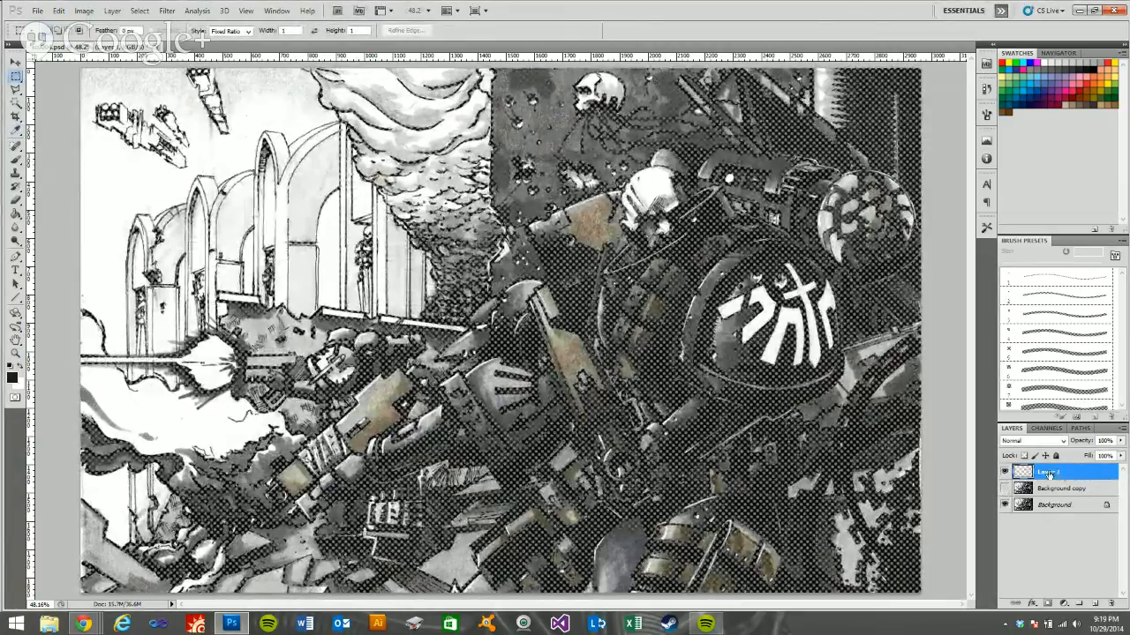
pyautogui.click(1060, 441)
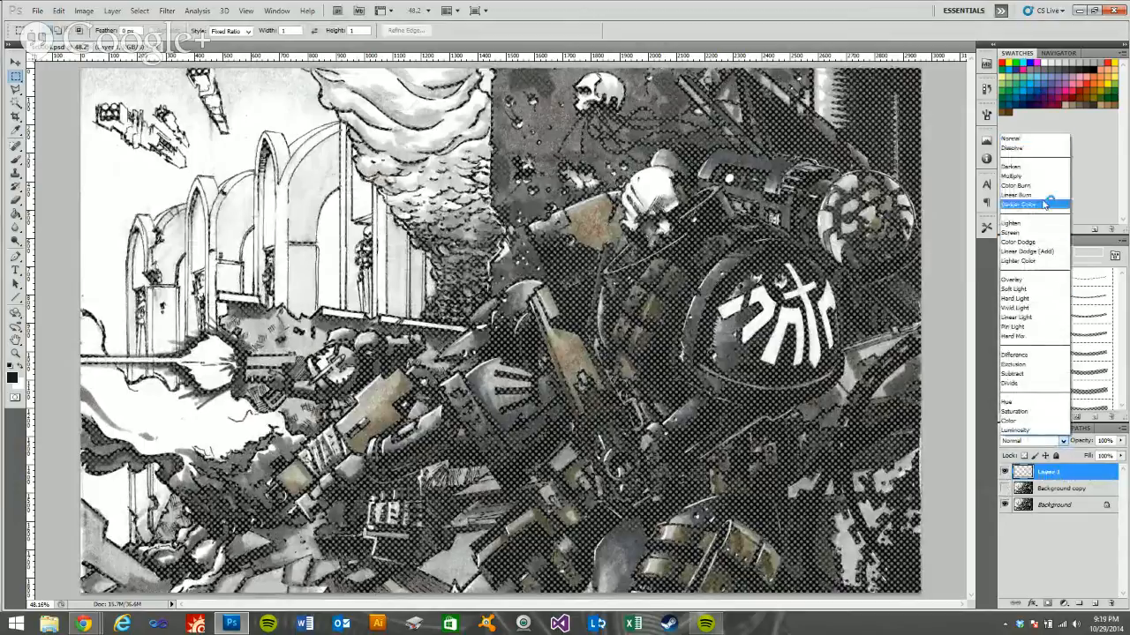
pyautogui.click(1044, 194)
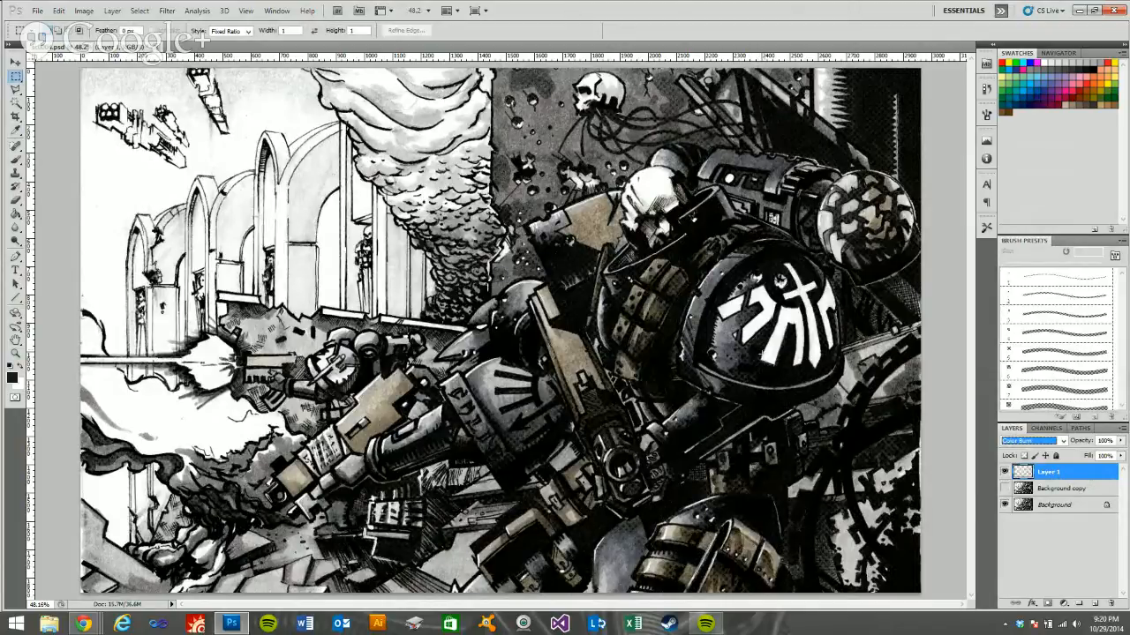
# Step: Delete the pattern layer and show the Background copy layer again
pyautogui.click(1111, 603)
pyautogui.click(524, 231)
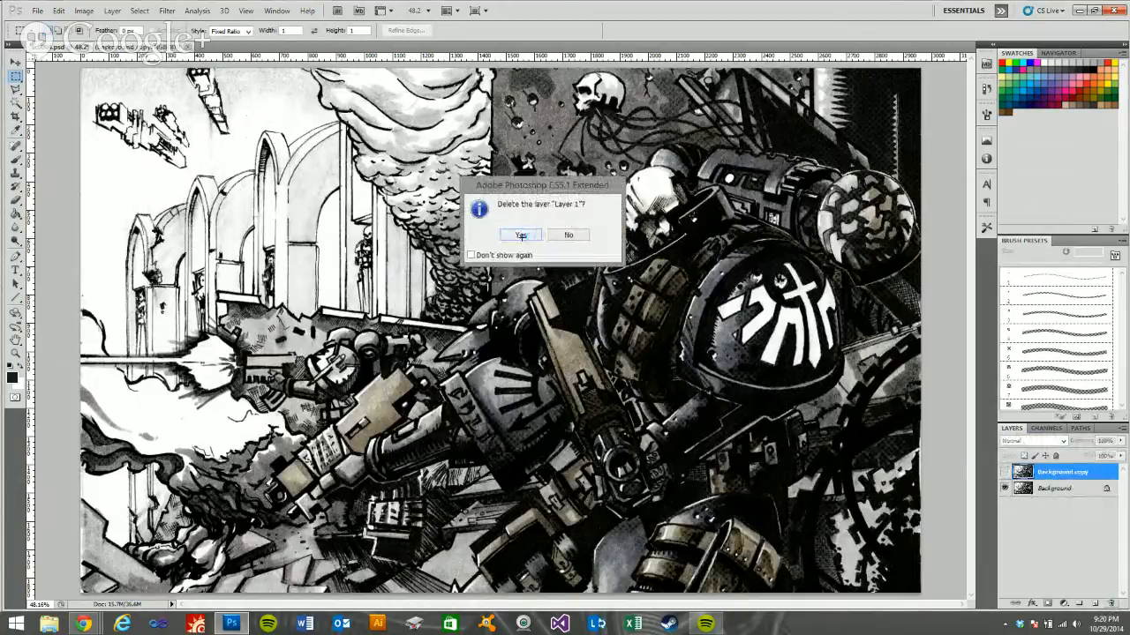
pyautogui.click(1004, 472)
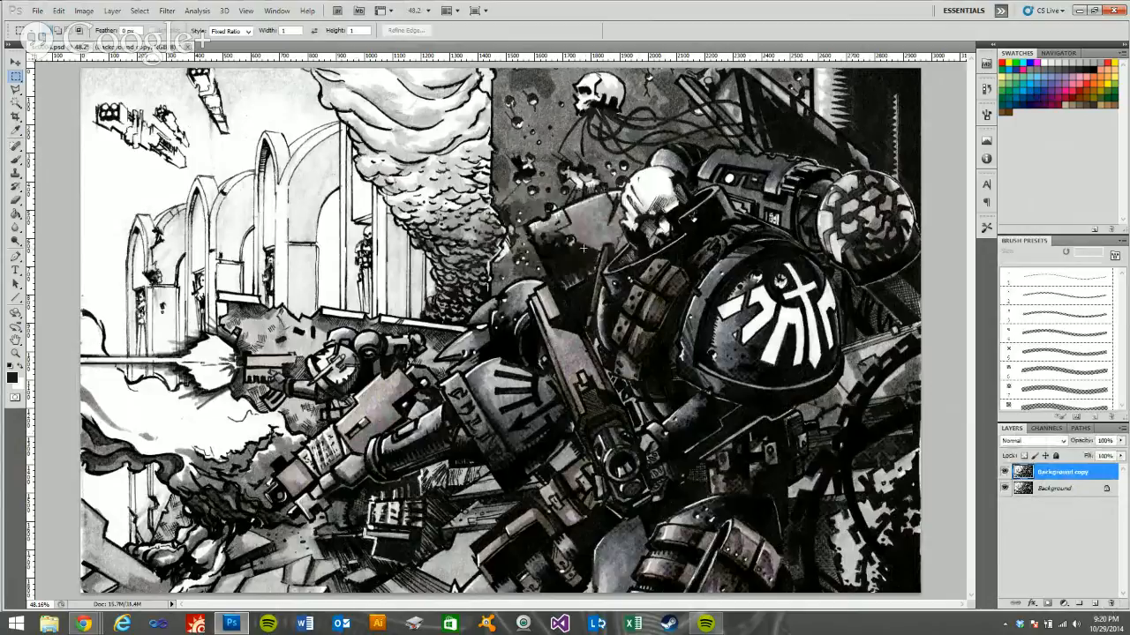
# Step: Select the dark tones of the Background copy with Color Range using the sampled black and Fuzziness 122
pyautogui.click(16, 131)
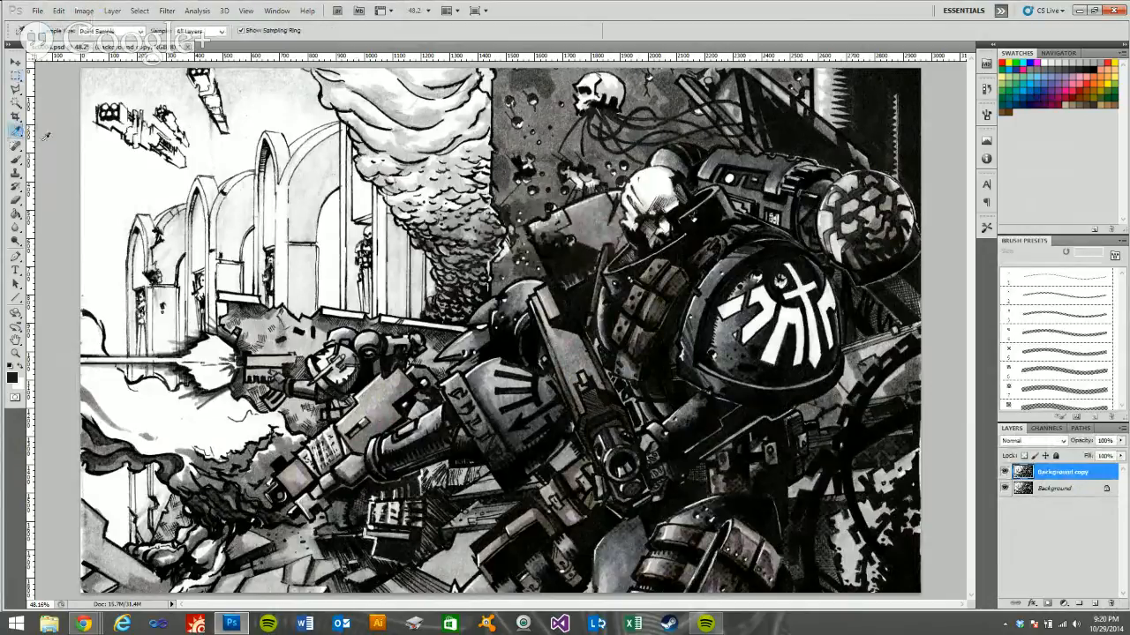
pyautogui.click(139, 10)
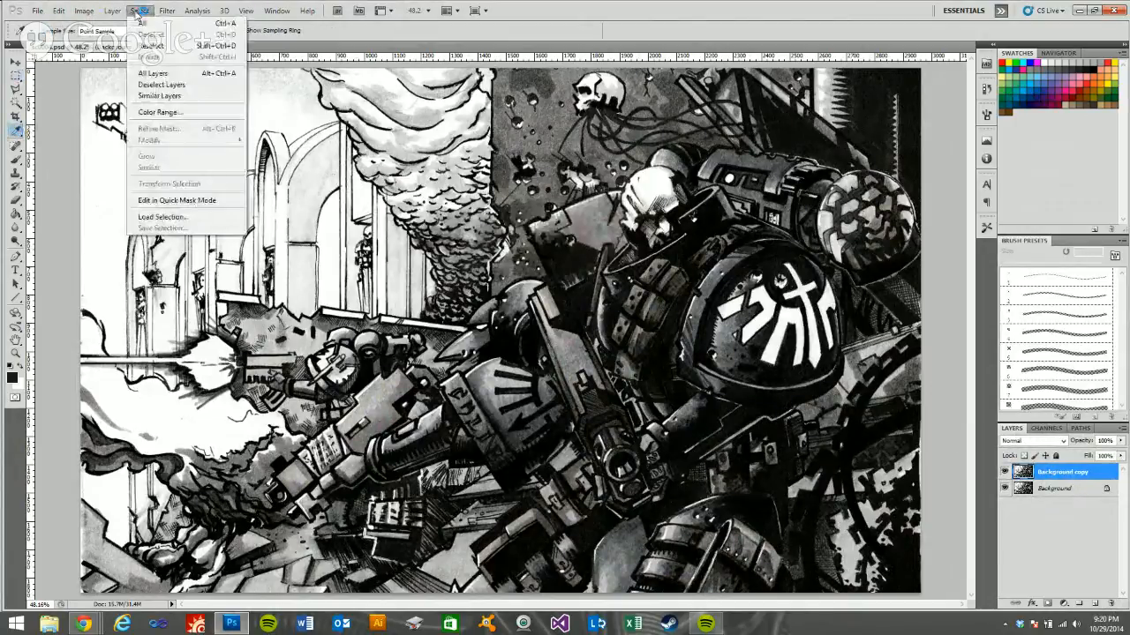
pyautogui.click(168, 112)
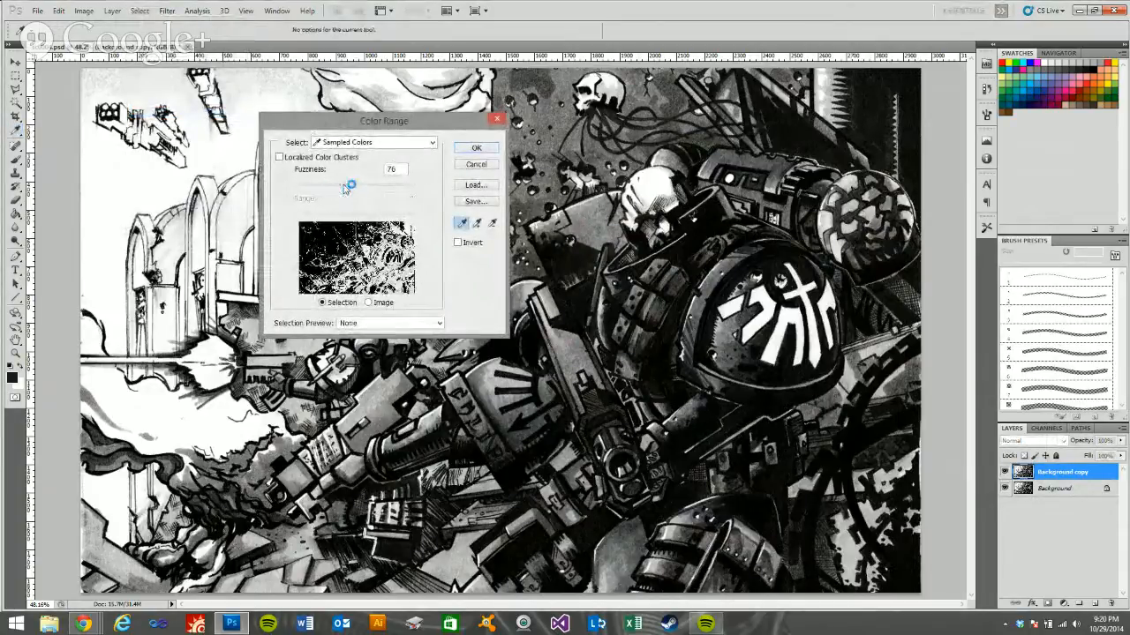
pyautogui.moveTo(345, 188); pyautogui.dragTo(358, 187)
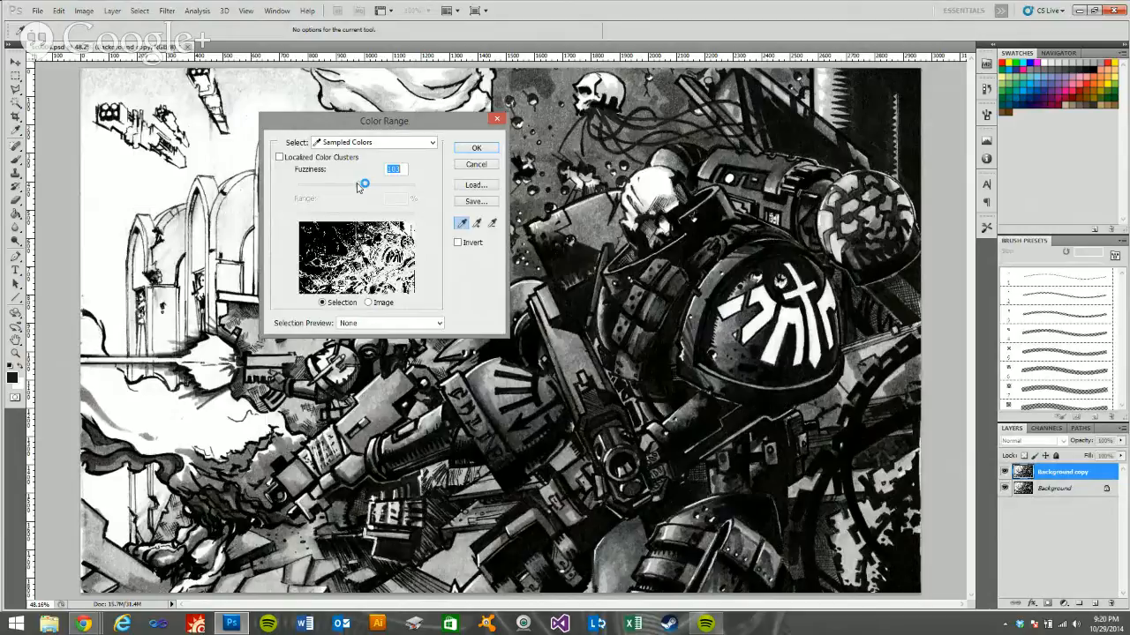
pyautogui.moveTo(359, 187); pyautogui.dragTo(370, 184)
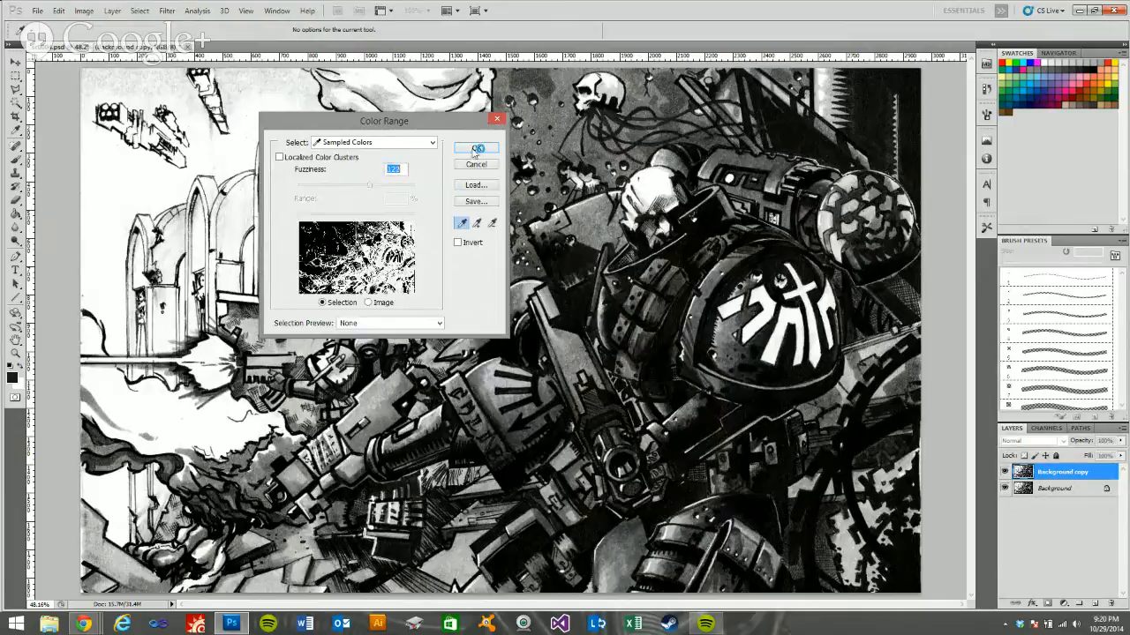
pyautogui.click(476, 147)
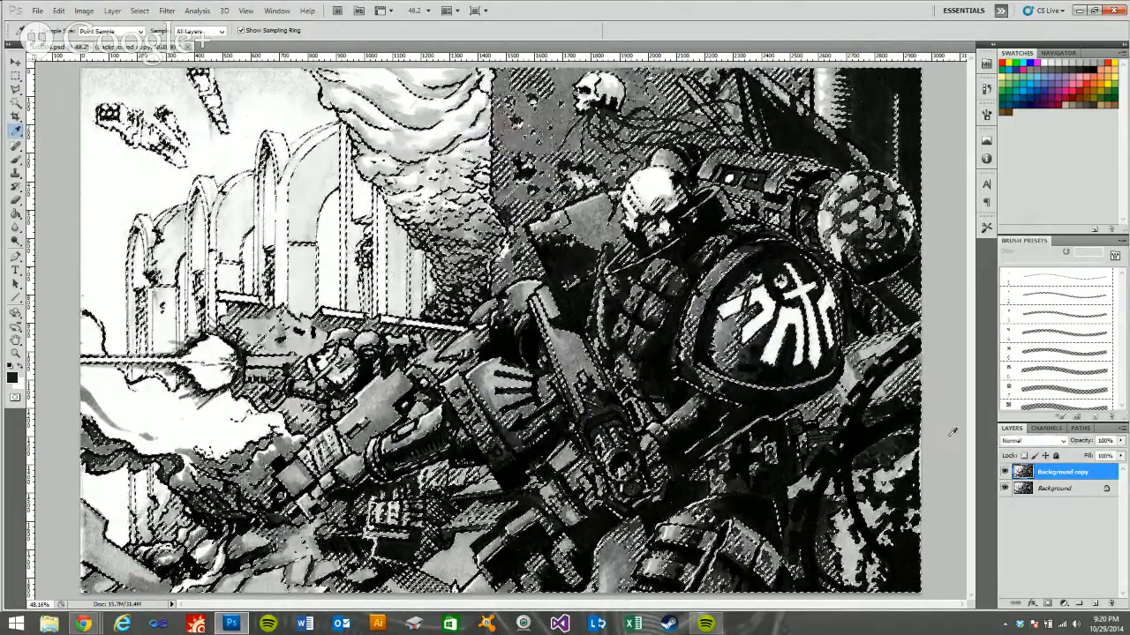
# Step: Add a new layer, hide the Background copy, and fill the selected dark areas with the custom dot pattern in Normal mode
pyautogui.click(1094, 604)
pyautogui.click(1004, 488)
pyautogui.click(60, 11)
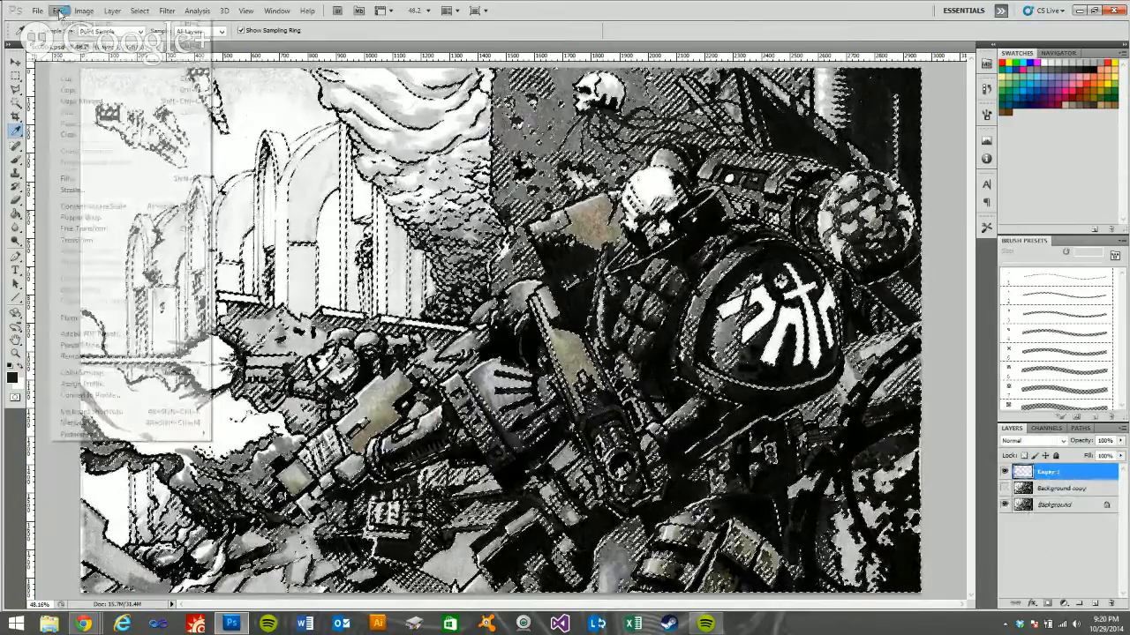
pyautogui.click(94, 178)
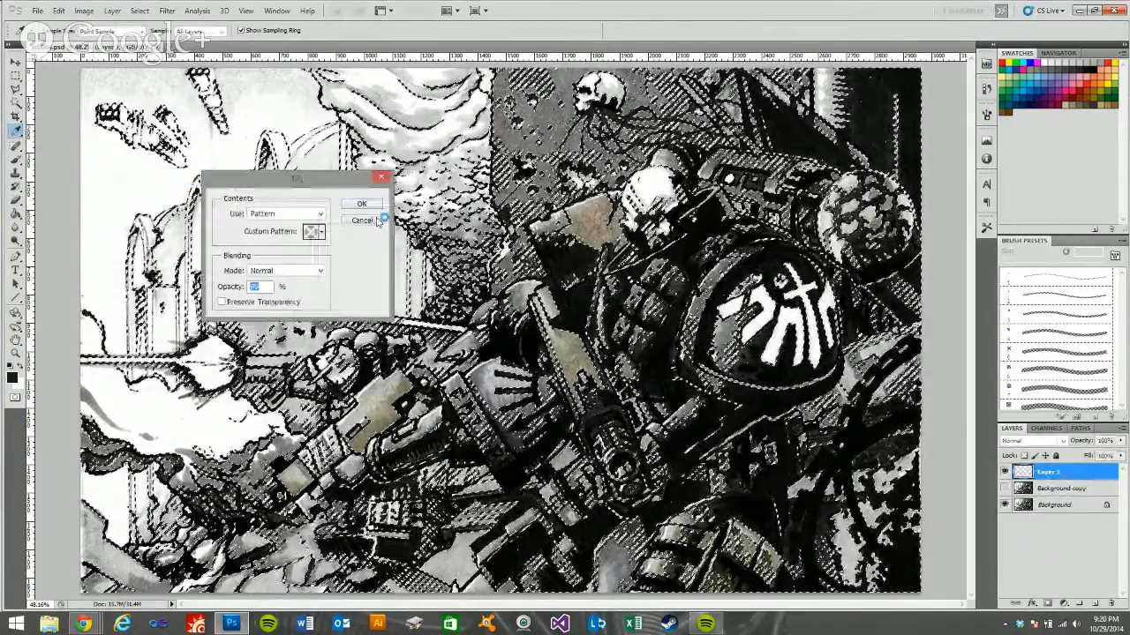
pyautogui.press('Return')
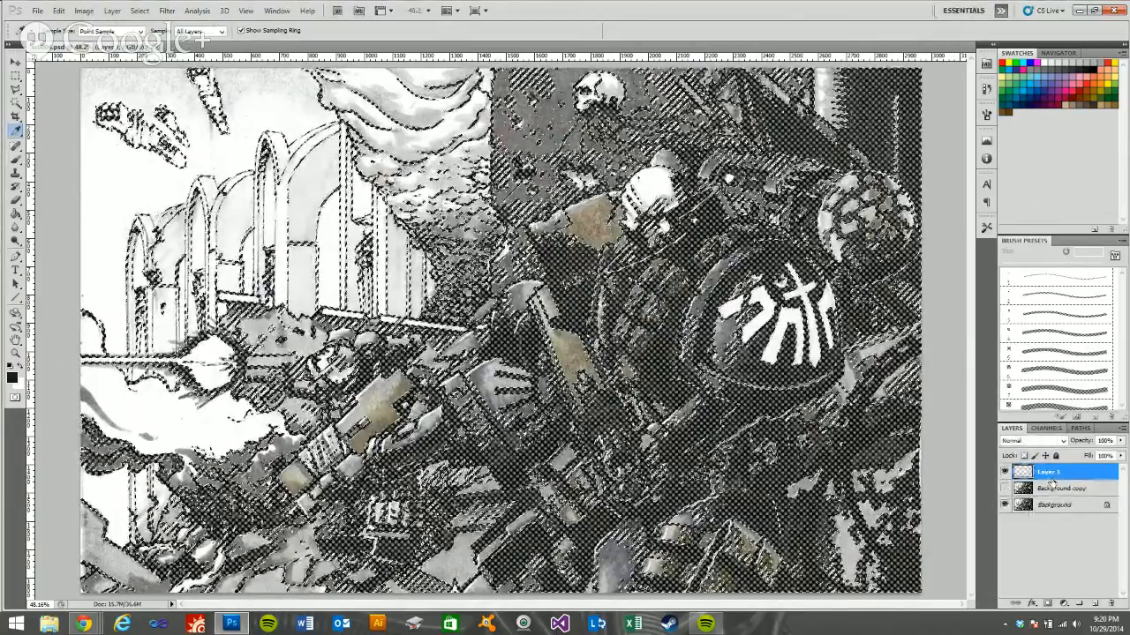
# Step: Set the new pattern layer's blend mode to Color Burn and clear the selection
pyautogui.click(1046, 440)
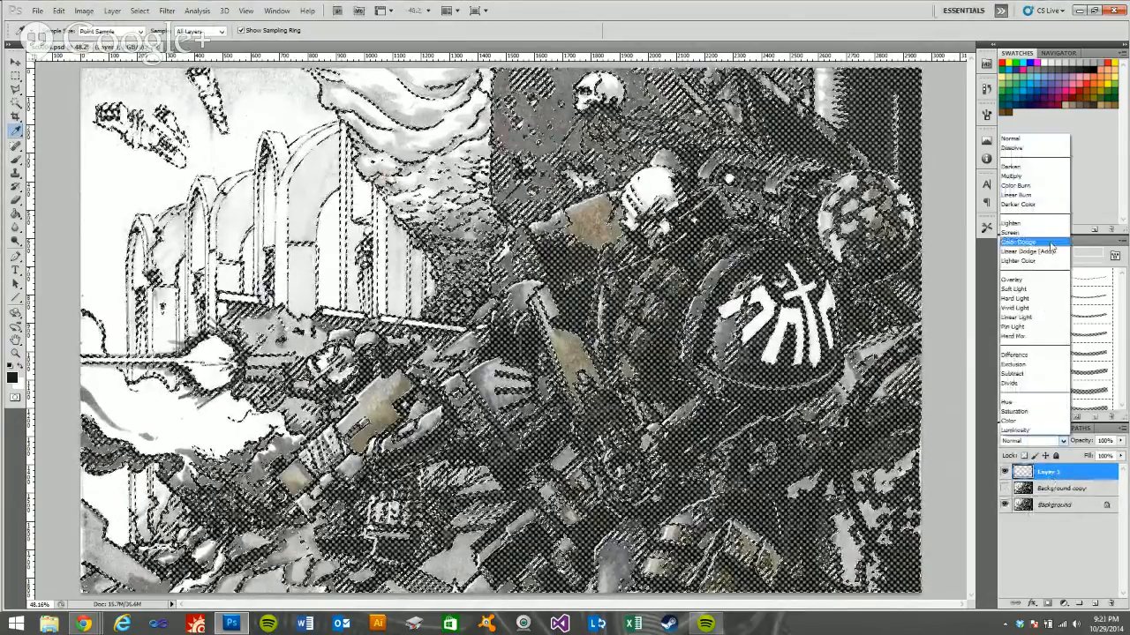
pyautogui.click(1047, 188)
pyautogui.click(15, 76)
pyautogui.click(320, 75)
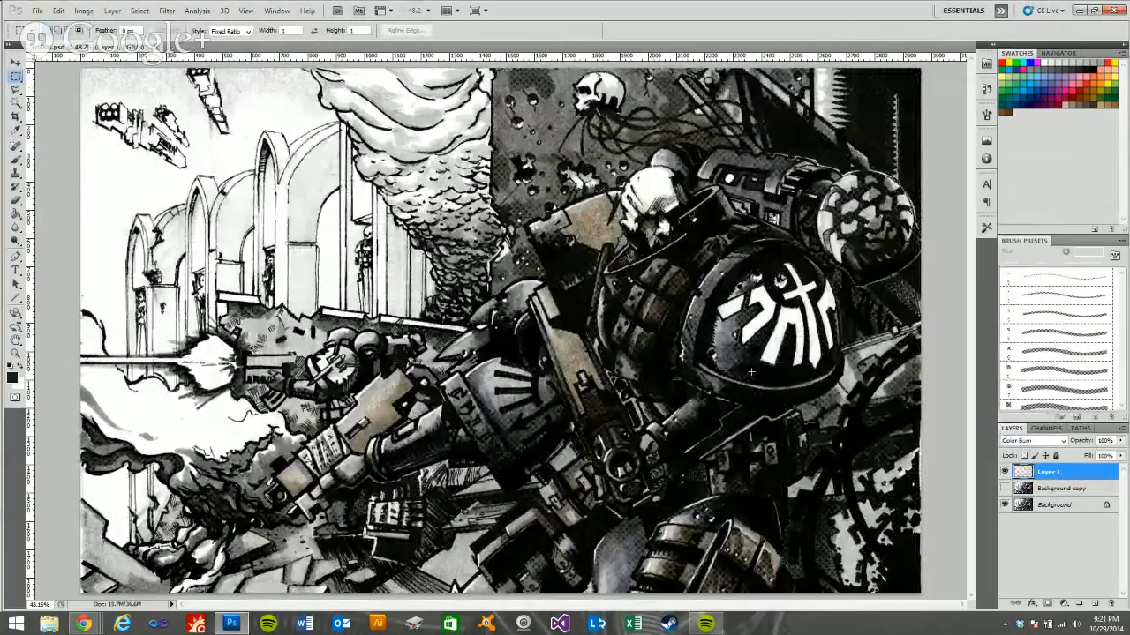
pyautogui.click(15, 353)
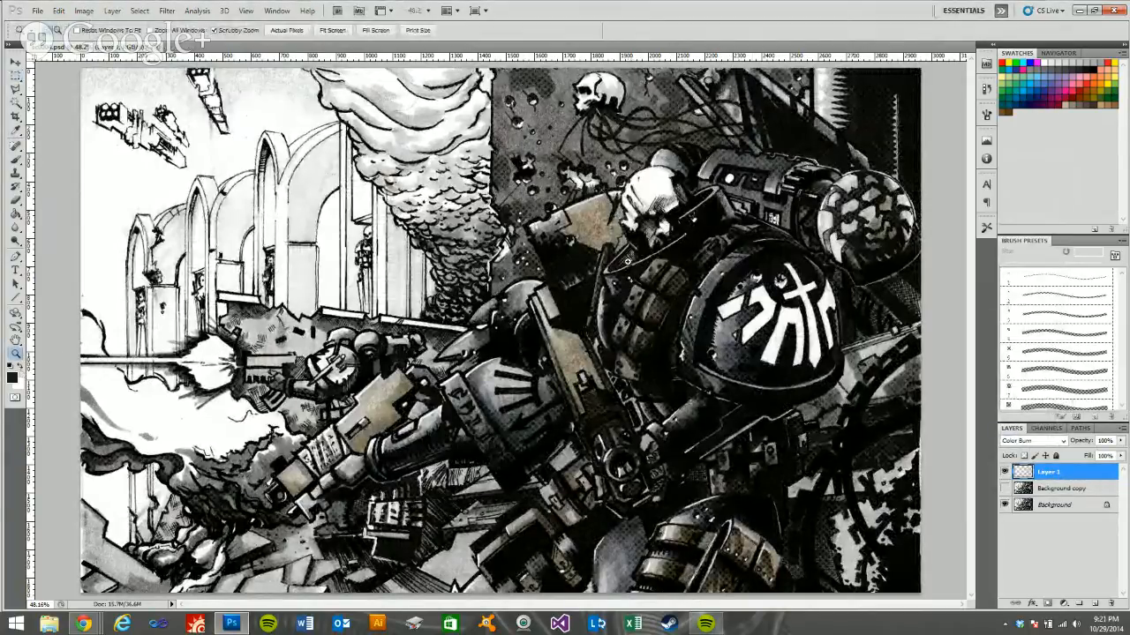
pyautogui.moveTo(627, 265)
pyautogui.mouseDown()
pyautogui.moveTo(616, 279)
pyautogui.moveTo(630, 360)
pyautogui.mouseUp()
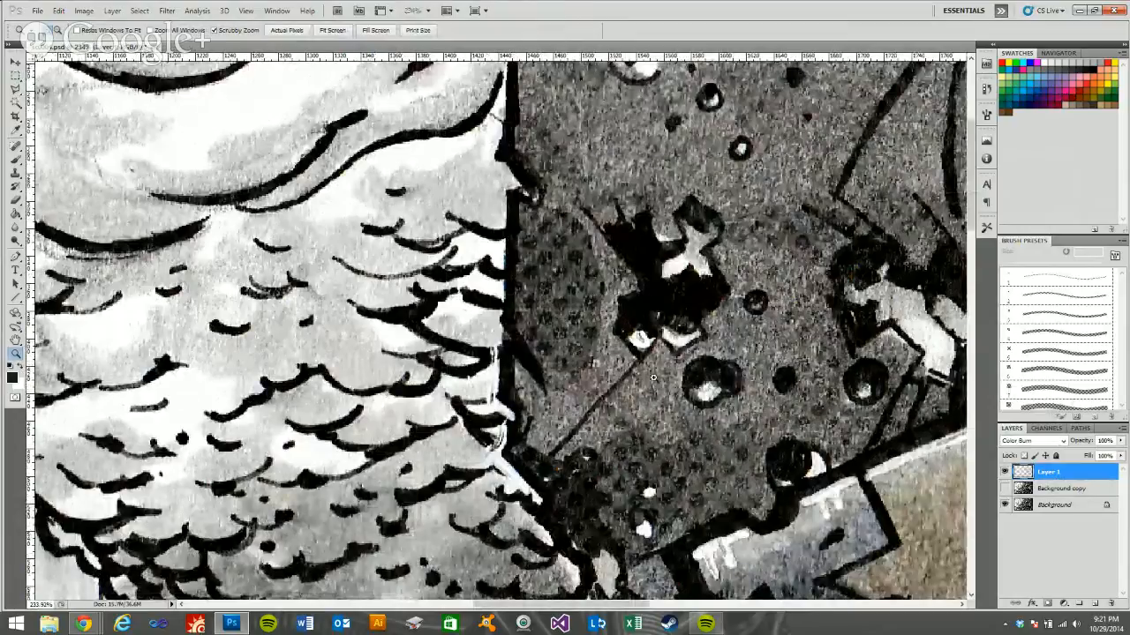
# Step: Fit the whole image in view, delete the Color Burn pattern layer, and make Background copy the active layer
pyautogui.scroll(-2, 653, 377)
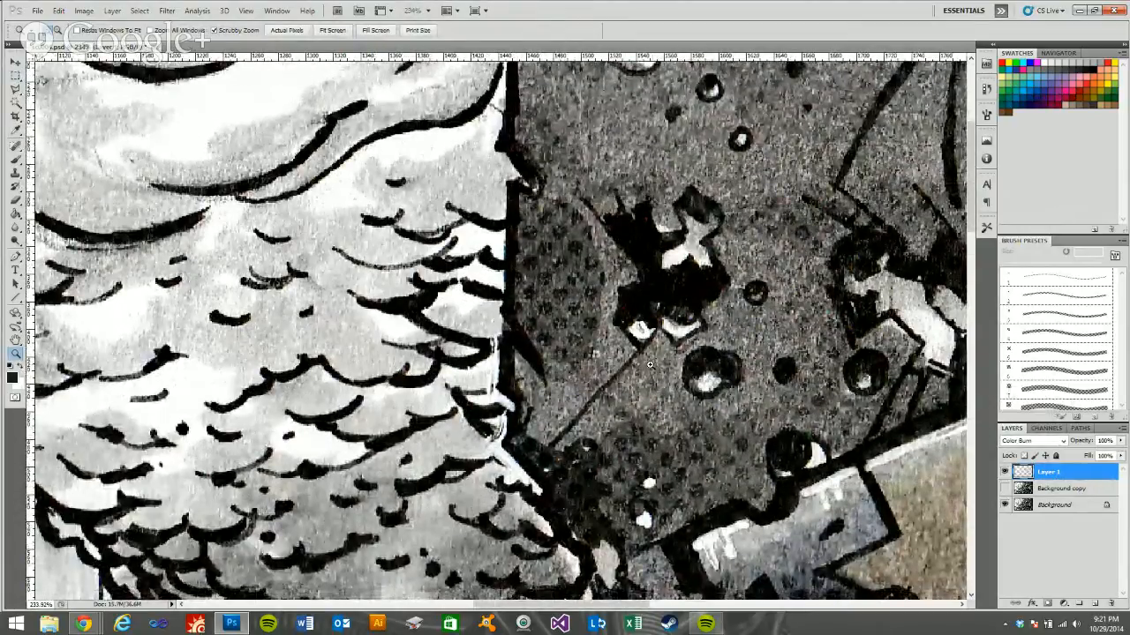
pyautogui.hscroll(2, 650, 364)
pyautogui.rightClick(626, 292)
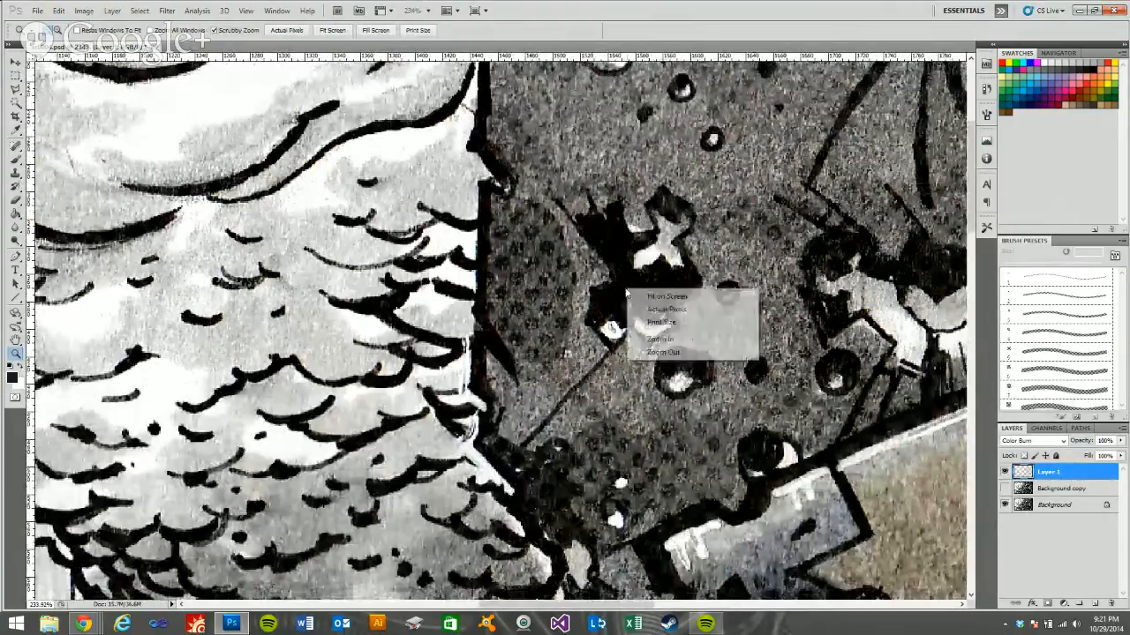
pyautogui.click(649, 296)
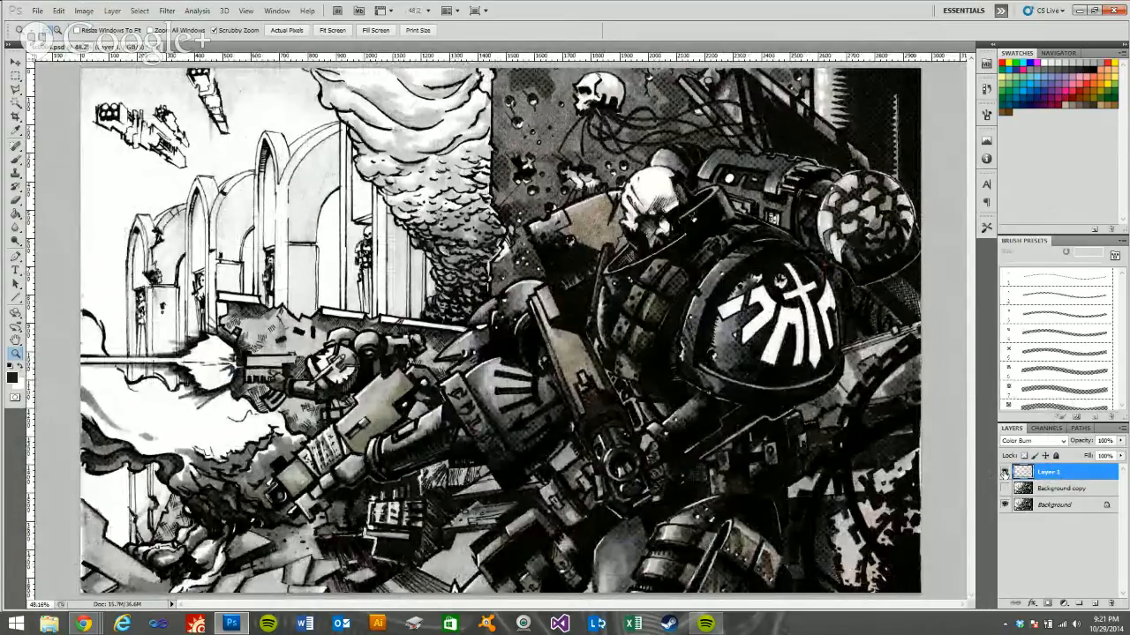
pyautogui.click(1111, 603)
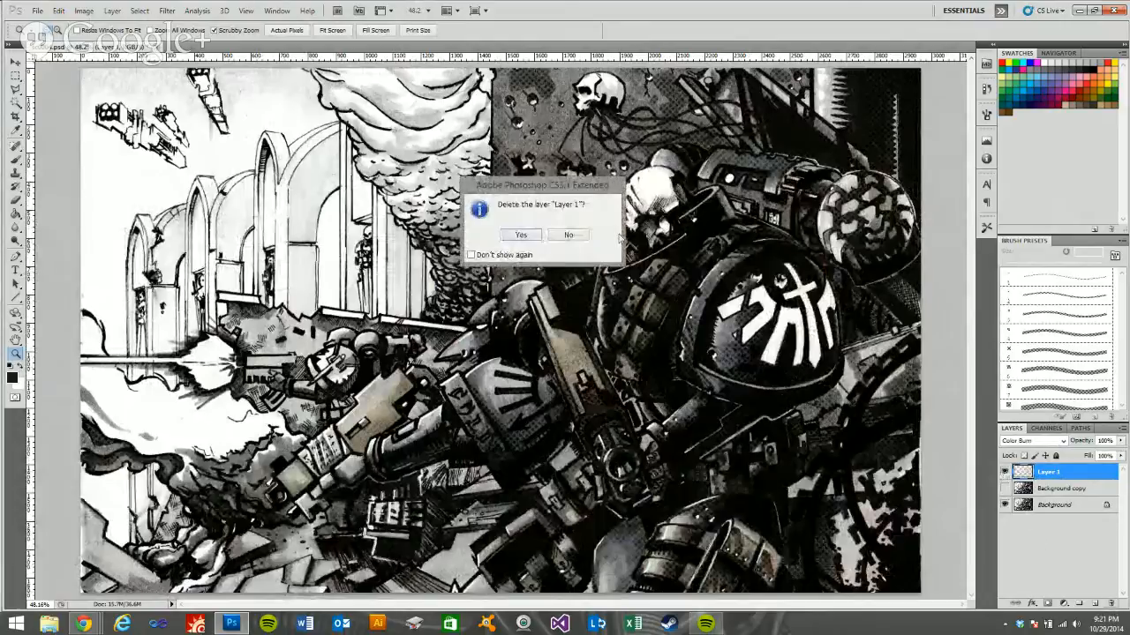
pyautogui.click(522, 234)
pyautogui.doubleClick(1044, 474)
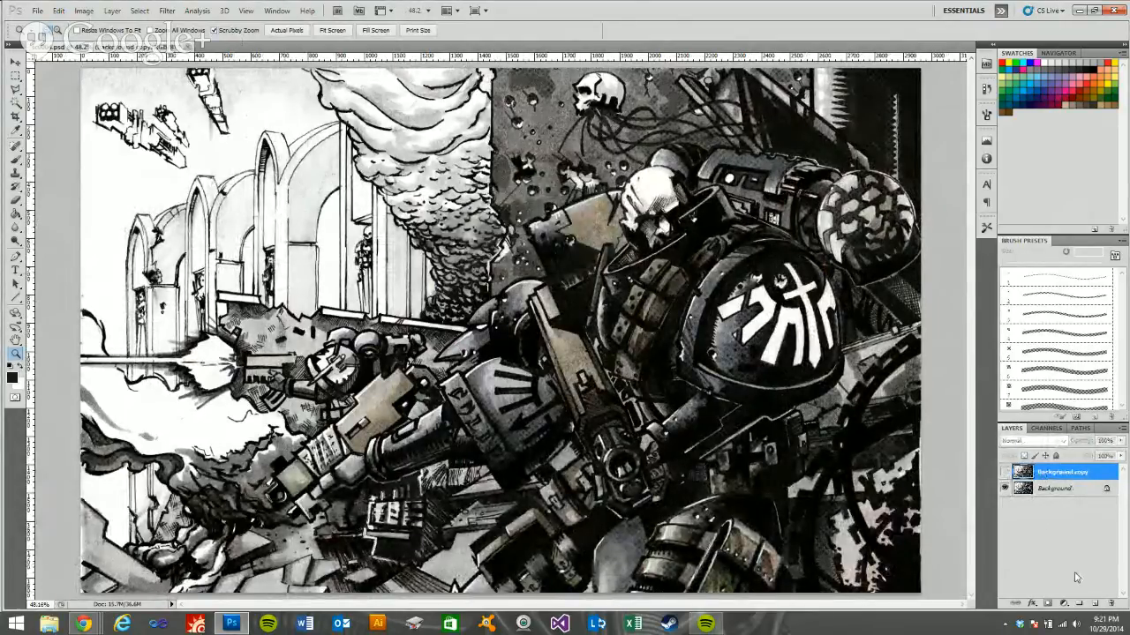
# Step: Add a new layer and select the illustration's dark tones with Color Range using sampled colors and Fuzziness 200
pyautogui.click(1094, 603)
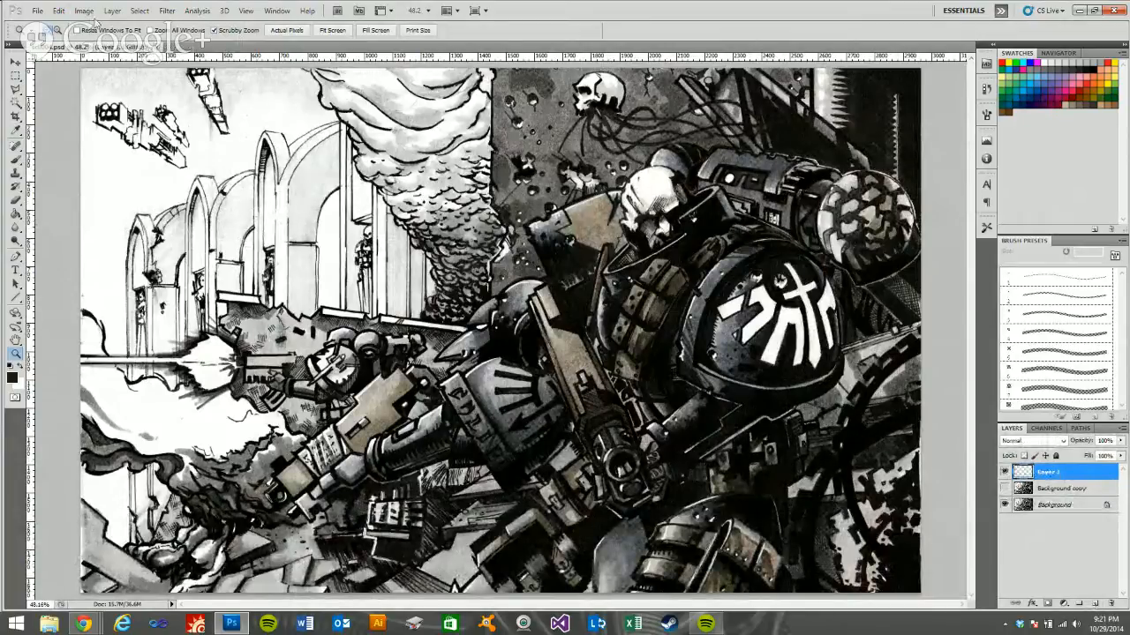
pyautogui.click(139, 10)
pyautogui.click(168, 113)
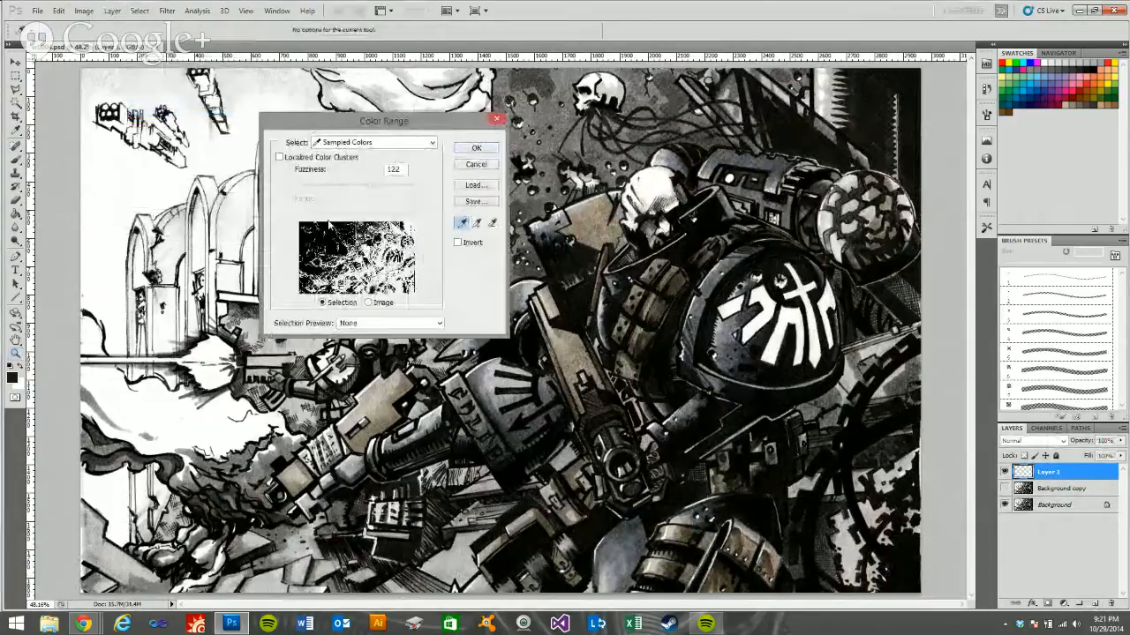
pyautogui.moveTo(368, 185); pyautogui.dragTo(423, 191)
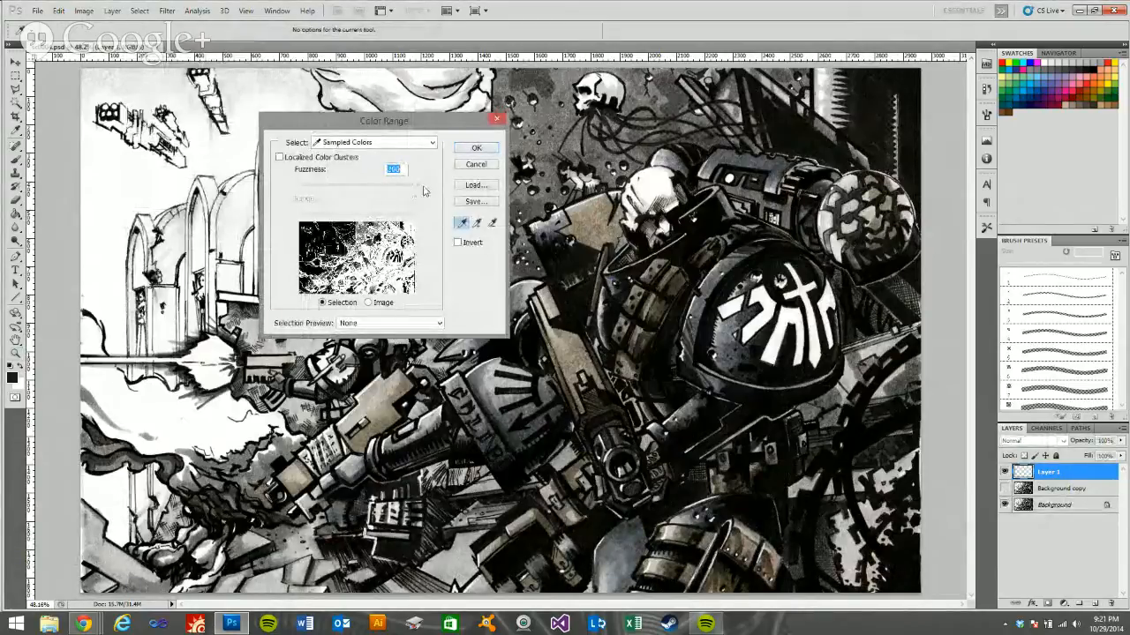
pyautogui.click(476, 148)
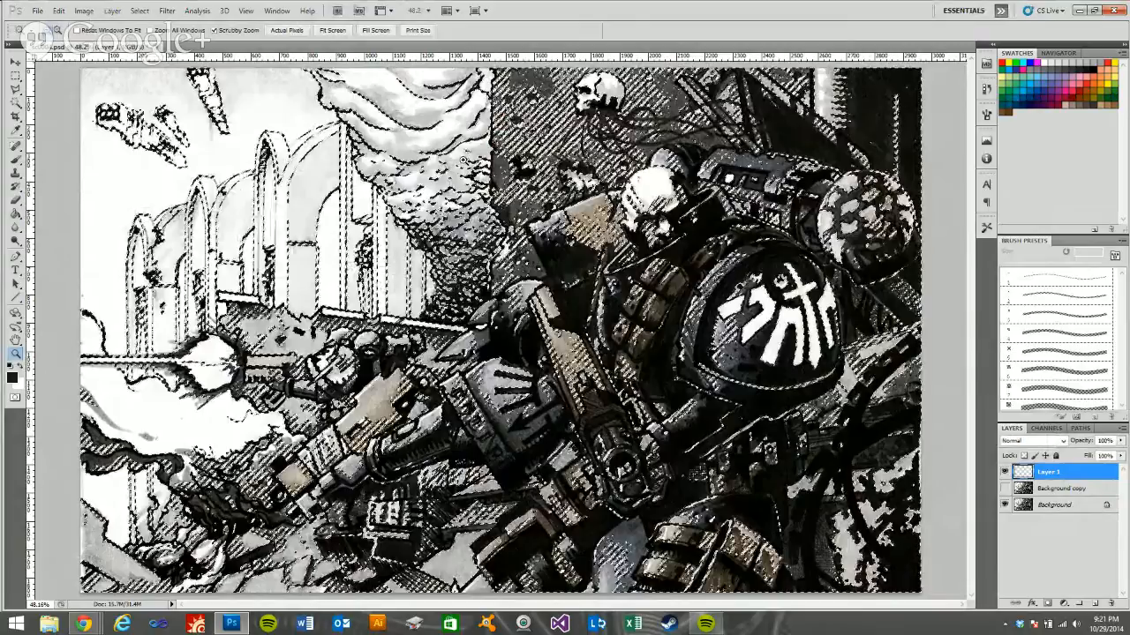
# Step: Fill the selected dark tones on the new layer with the dot pattern
pyautogui.click(58, 11)
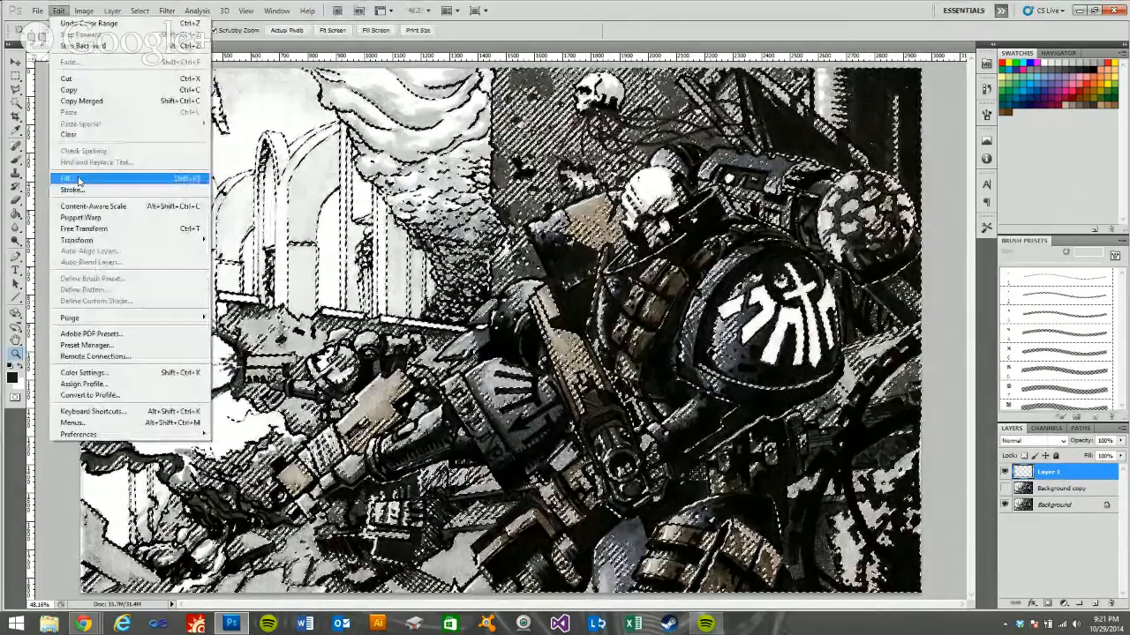
pyautogui.click(78, 181)
pyautogui.click(356, 205)
pyautogui.press('z')
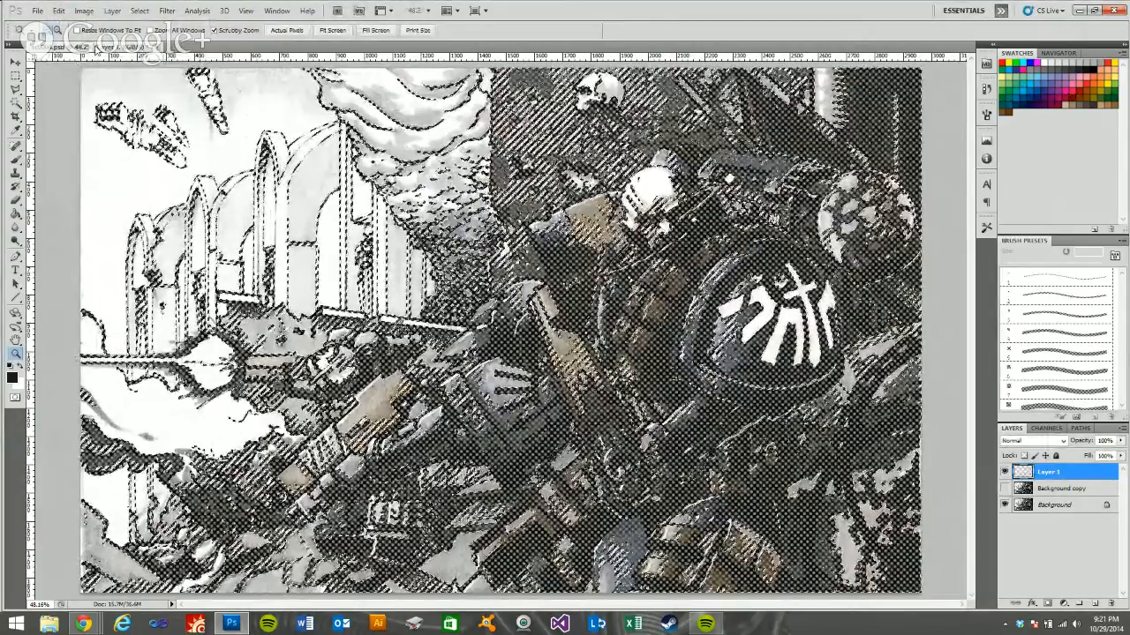
# Step: Clear the selection and set the new pattern layer's blend mode to Color Burn
pyautogui.hotkey('ctrl', 'd')
pyautogui.press('m')
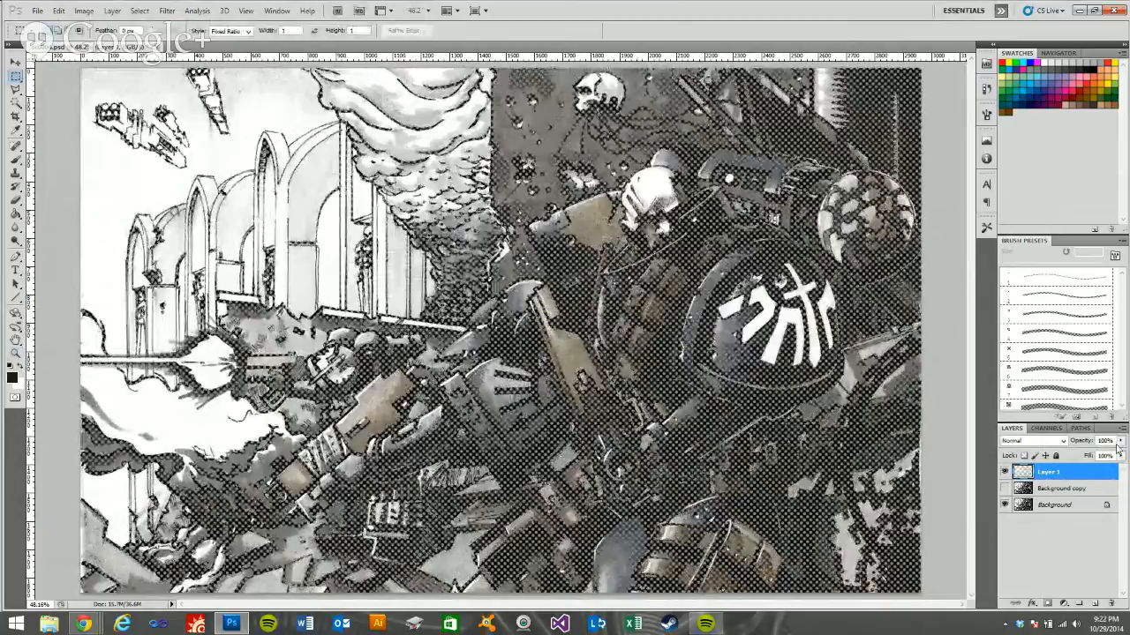
pyautogui.click(1059, 440)
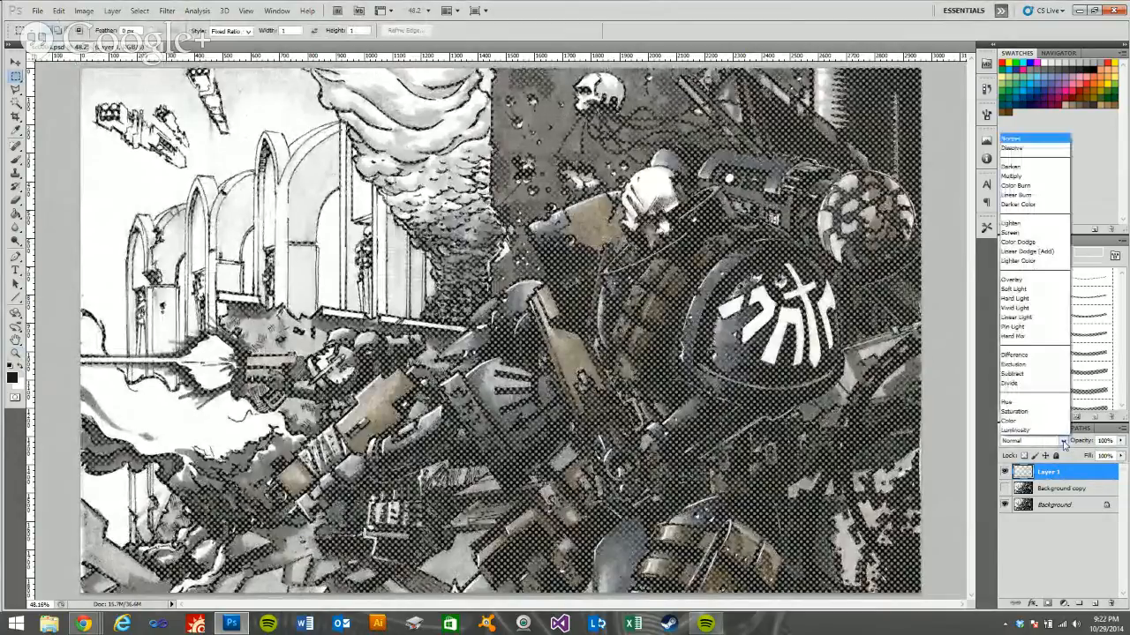
pyautogui.click(1024, 185)
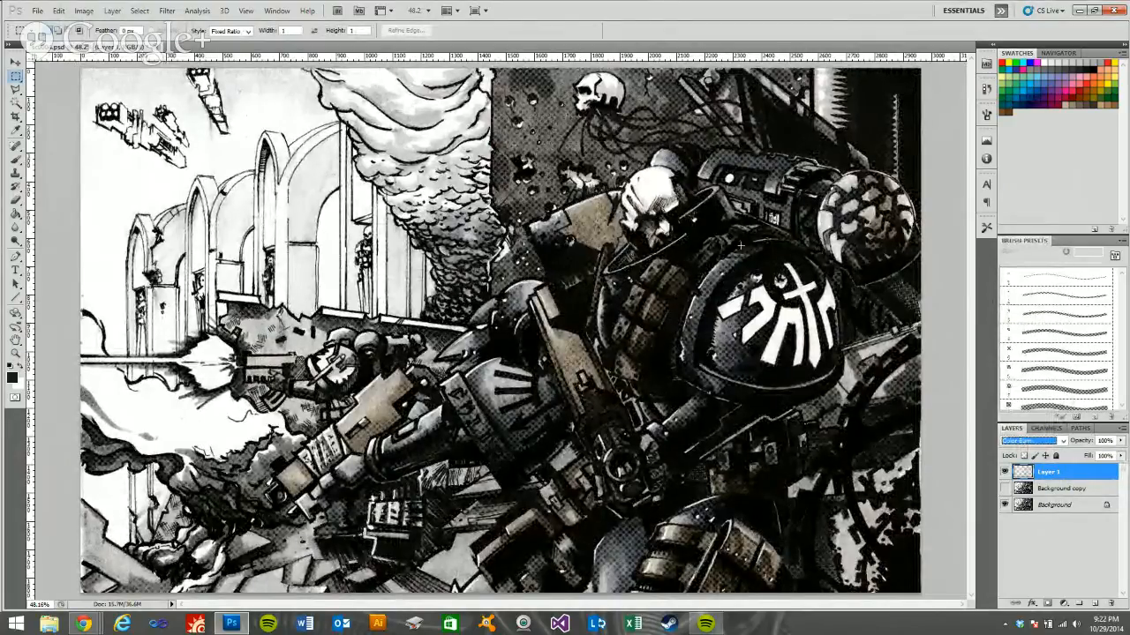
# Step: Examine the halftone dots up close on the dark wall beside the floating skull, then return to the full image
pyautogui.click(16, 353)
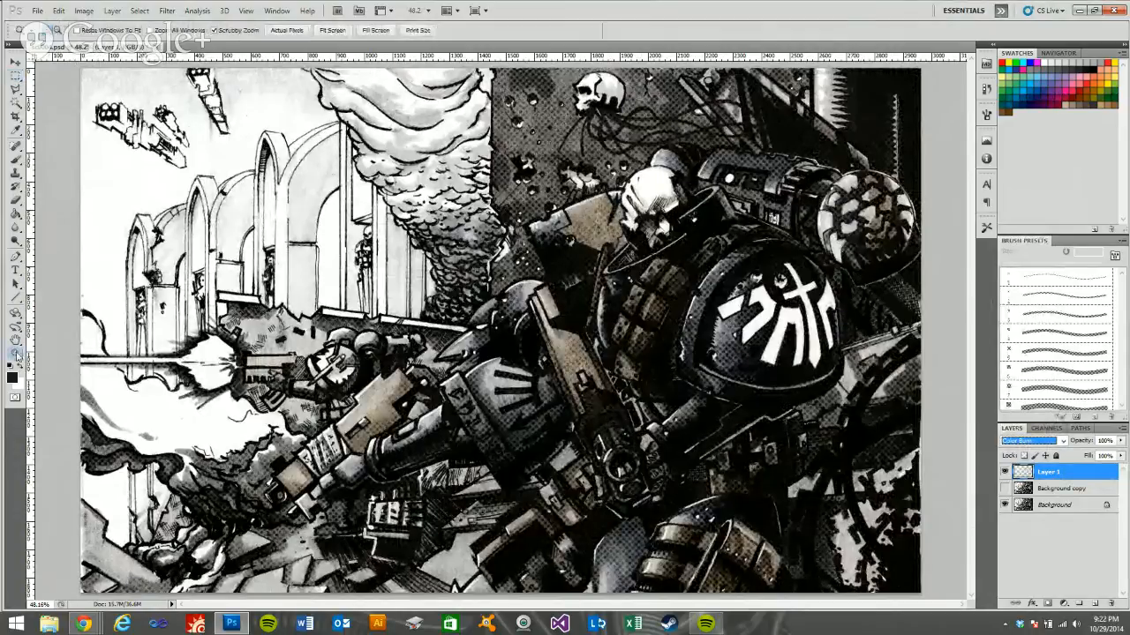
pyautogui.moveTo(525, 101); pyautogui.dragTo(581, 162)
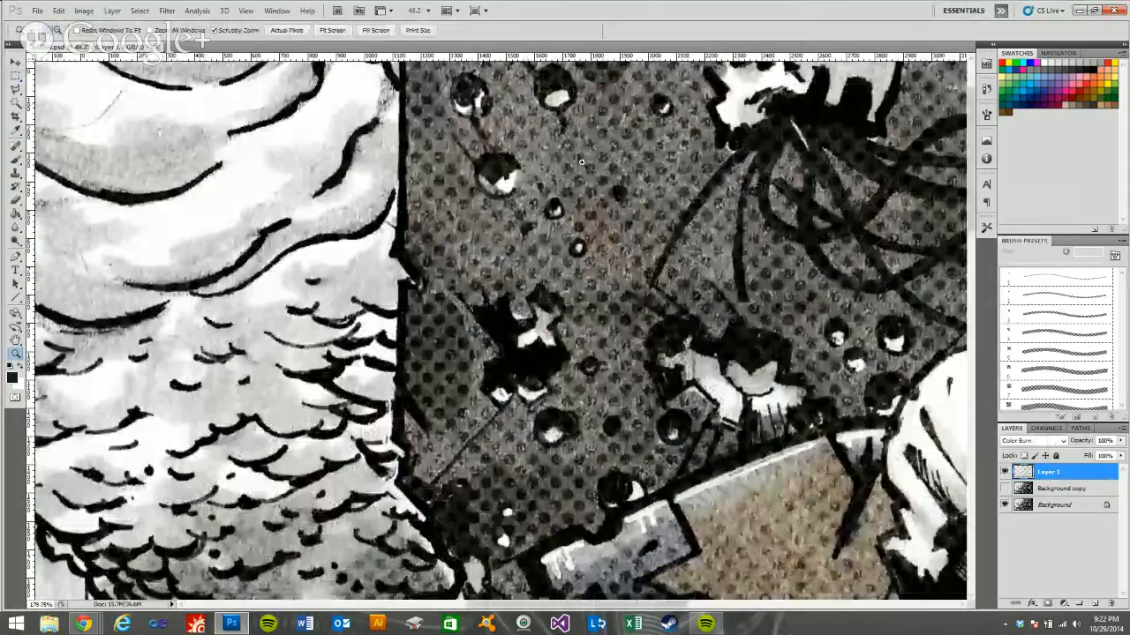
pyautogui.moveTo(582, 161); pyautogui.dragTo(569, 131)
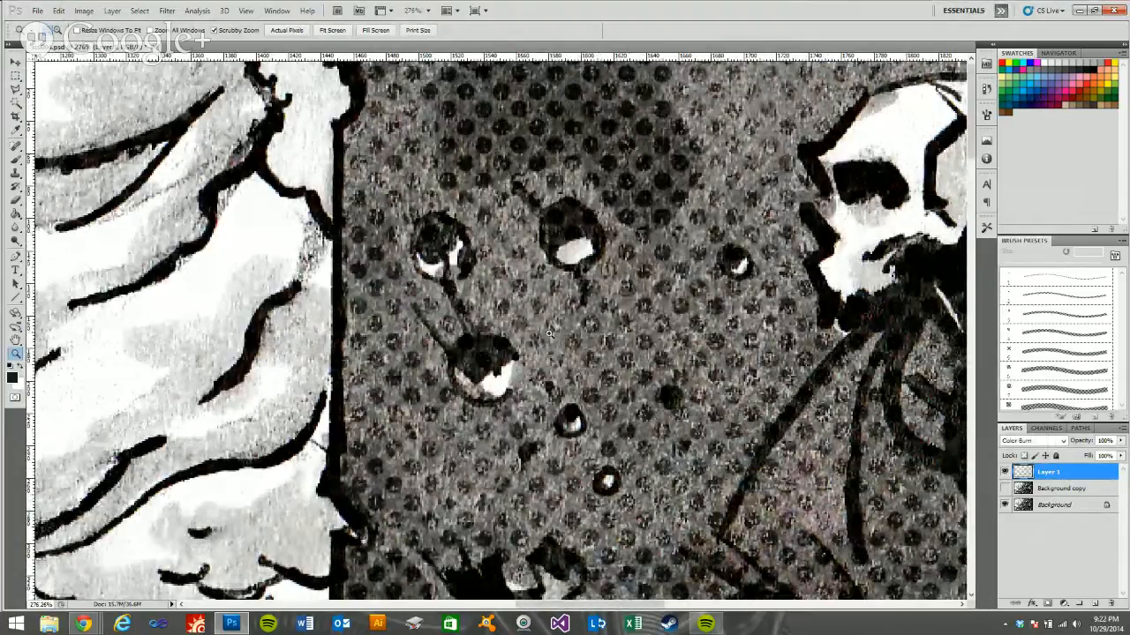
pyautogui.rightClick(150, 330)
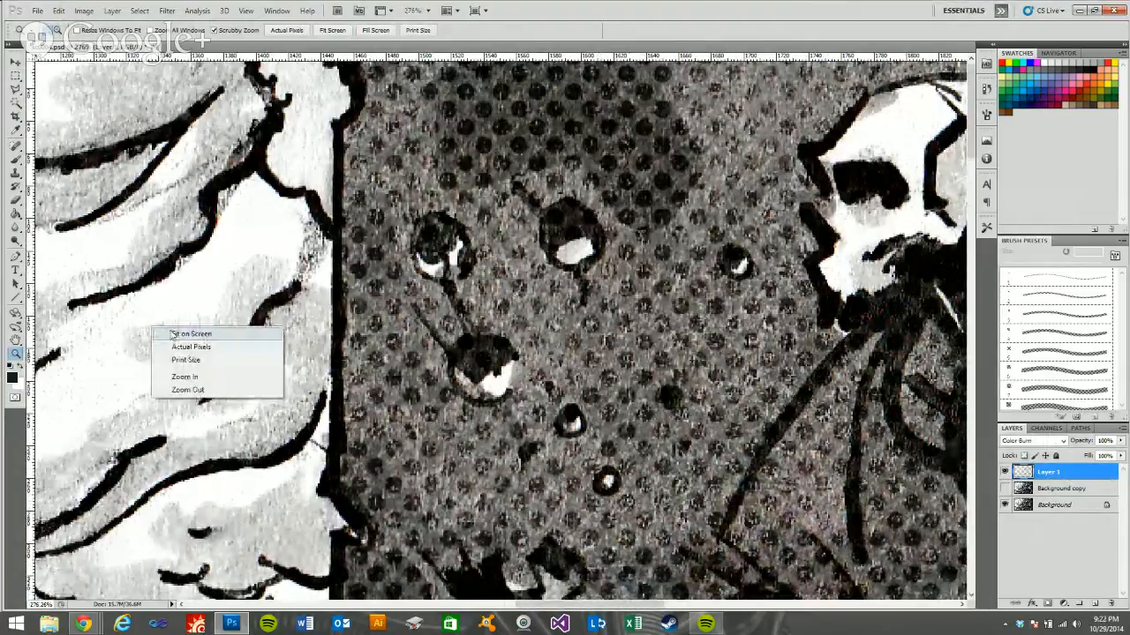
pyautogui.click(177, 334)
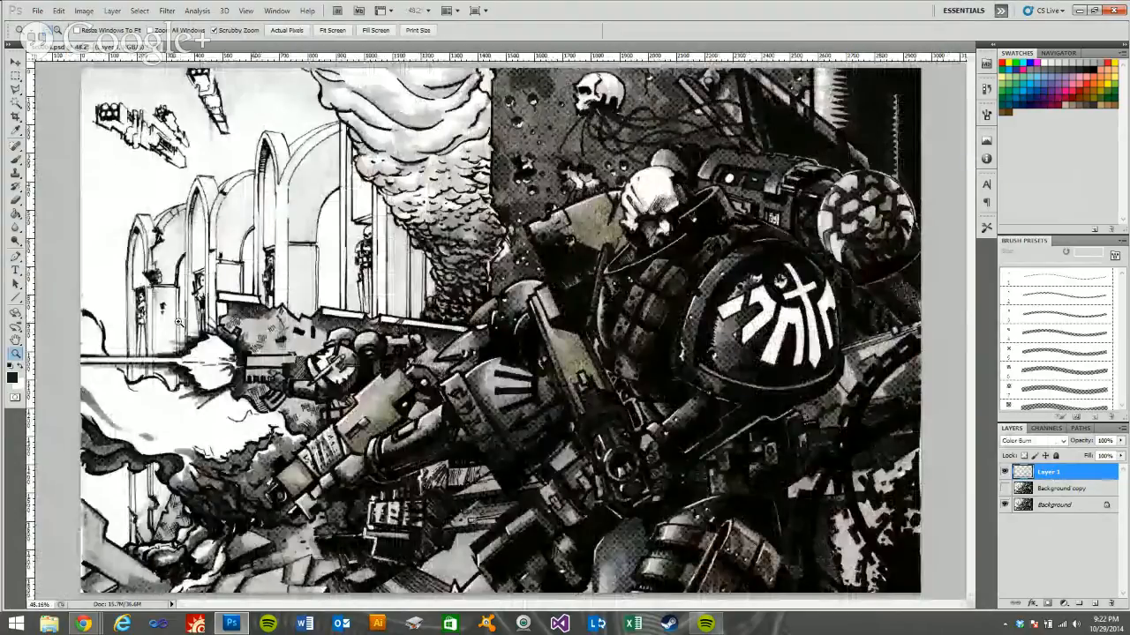